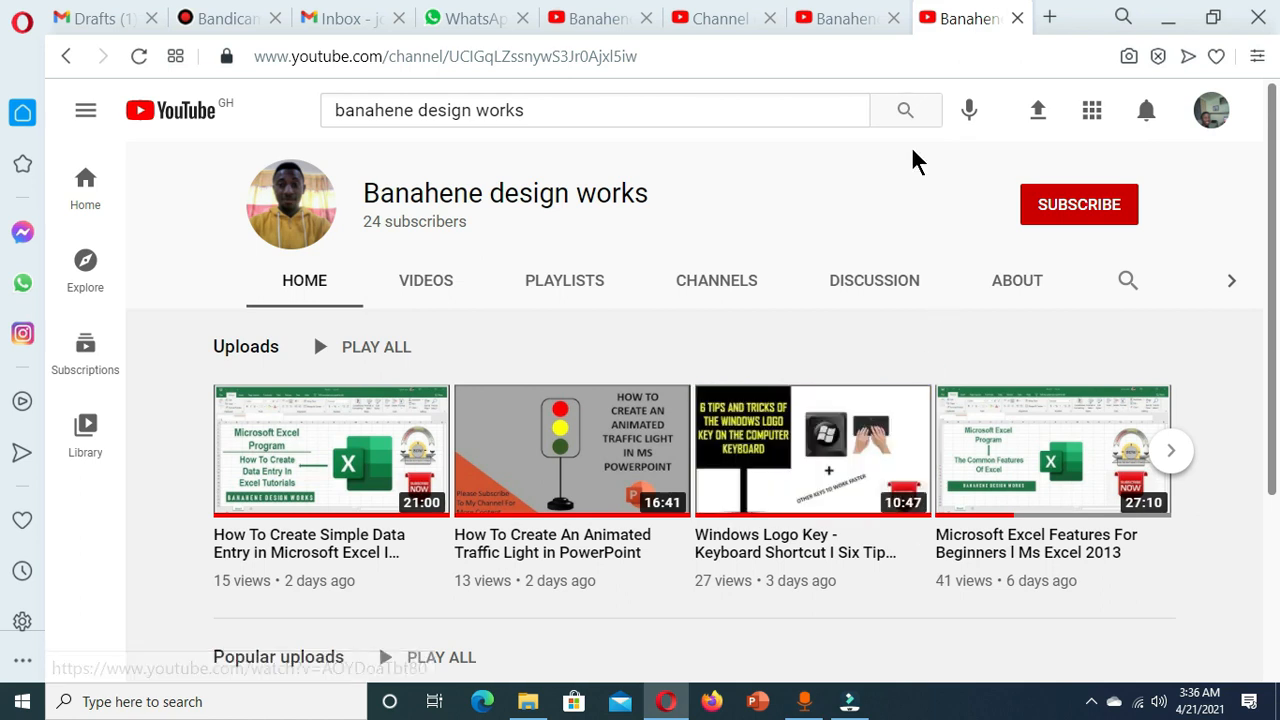
Subscribe to the design-works channel and set its notification bell to All.
{"action": "left_click", "coordinate": [1074, 208]}
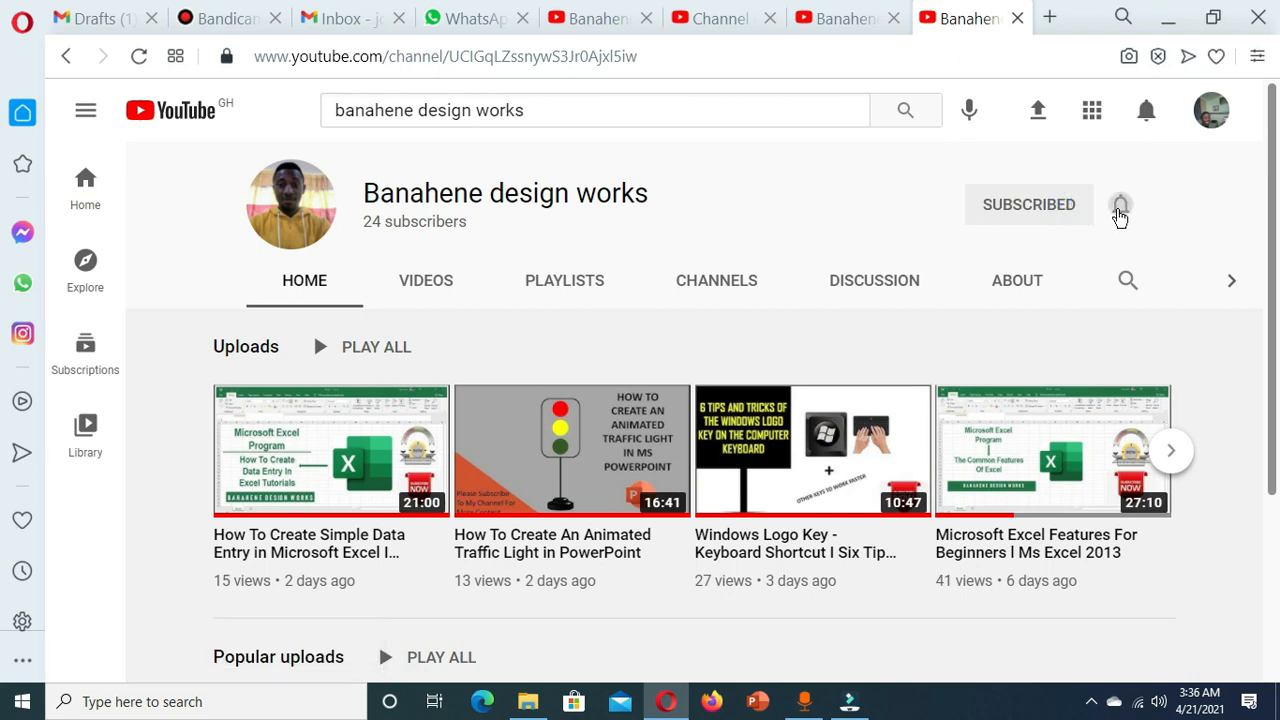
{"action": "left_click", "coordinate": [1120, 205]}
{"action": "left_click", "coordinate": [1058, 262]}
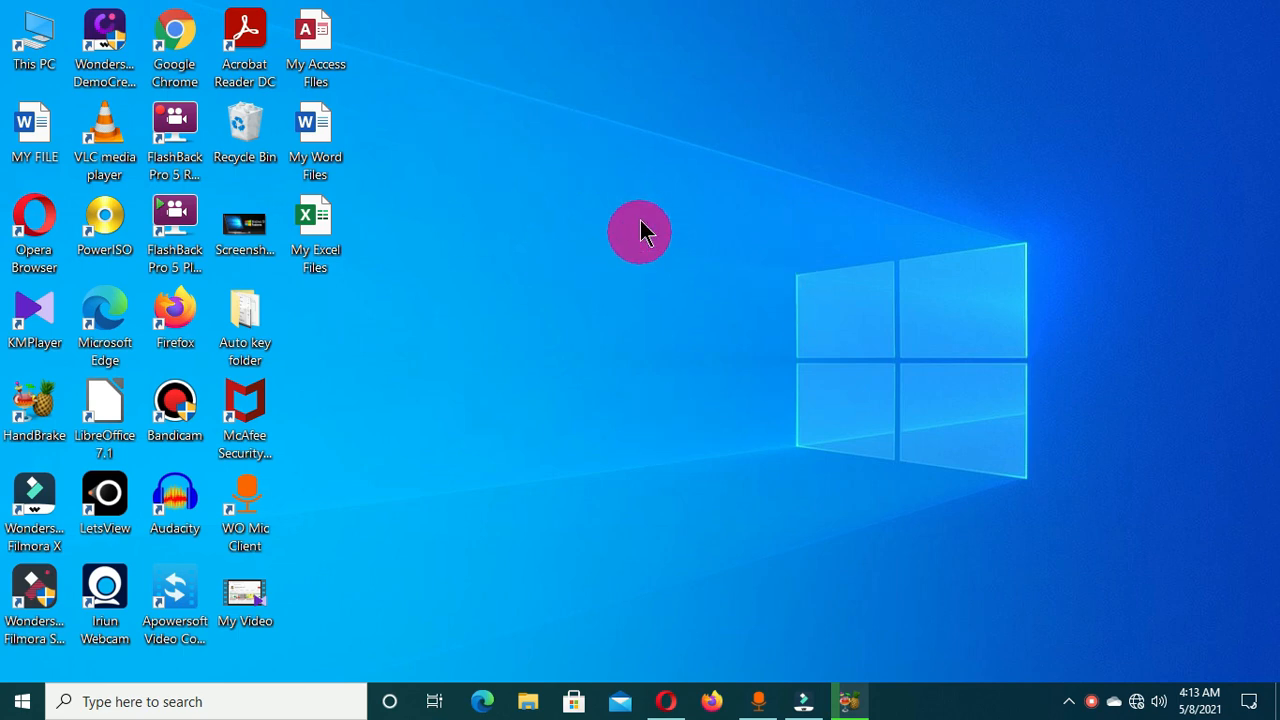
Create a new desktop folder named 'My Personal Files', fixing the 'Personla' typo.
{"action": "right_click", "coordinate": [509, 138]}
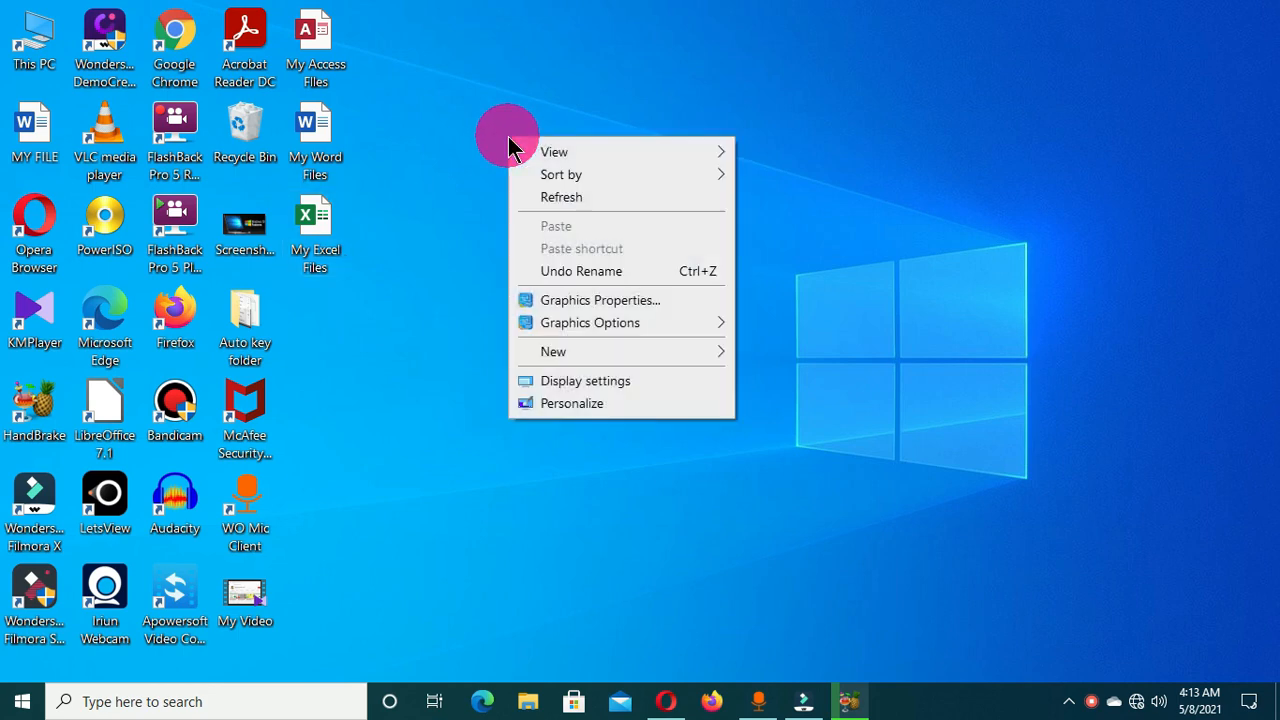
{"action": "mouse_move", "coordinate": [620, 355]}
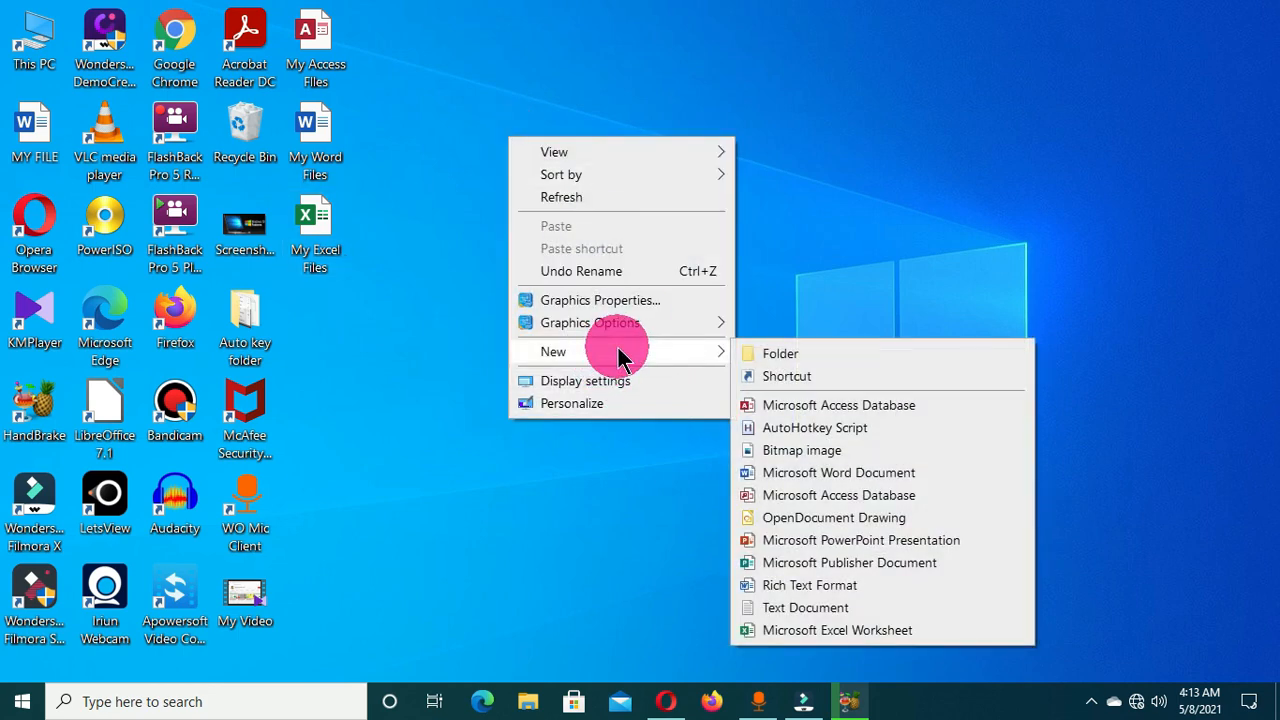
{"action": "left_click", "coordinate": [833, 360]}
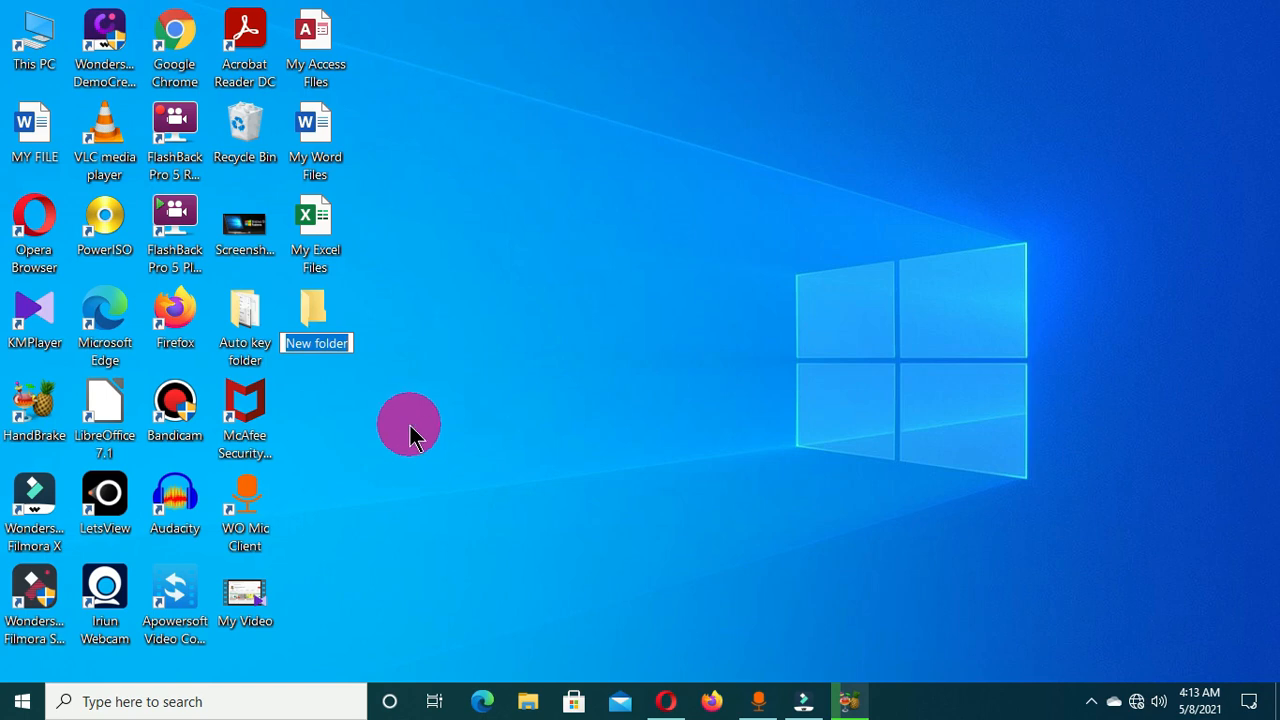
{"action": "type", "text": "My"}
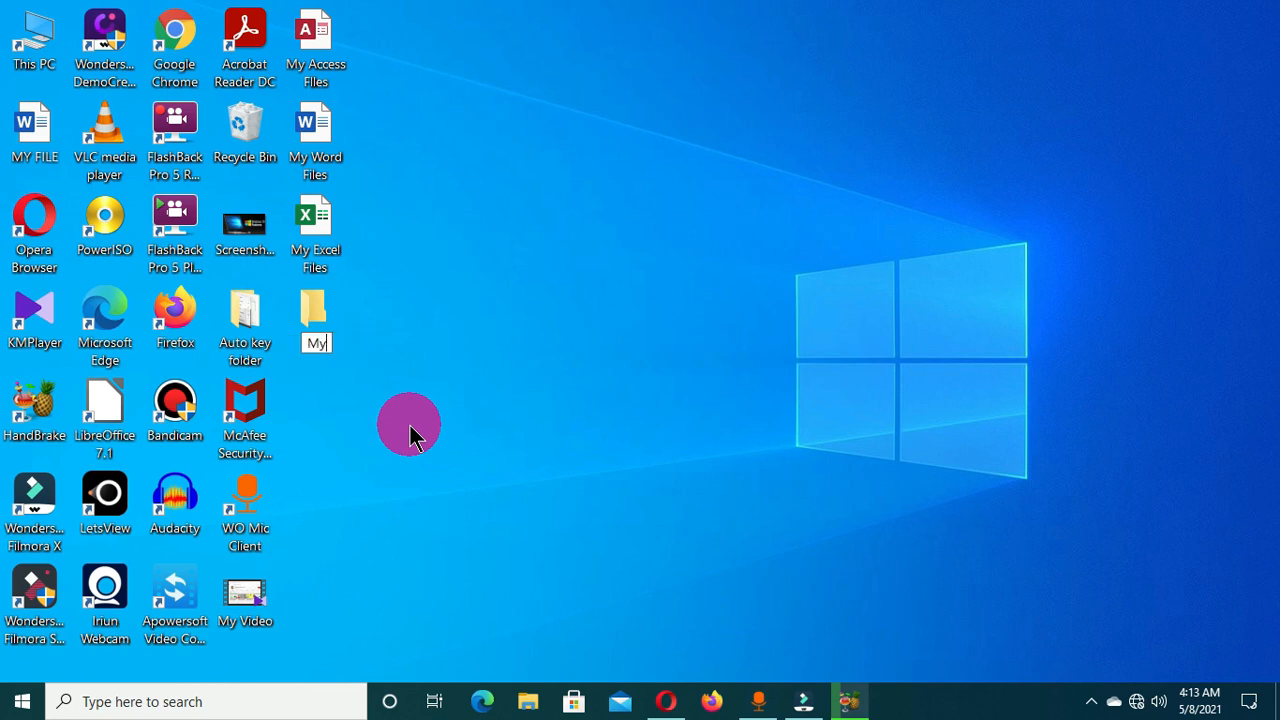
{"action": "type", "text": " Pers"}
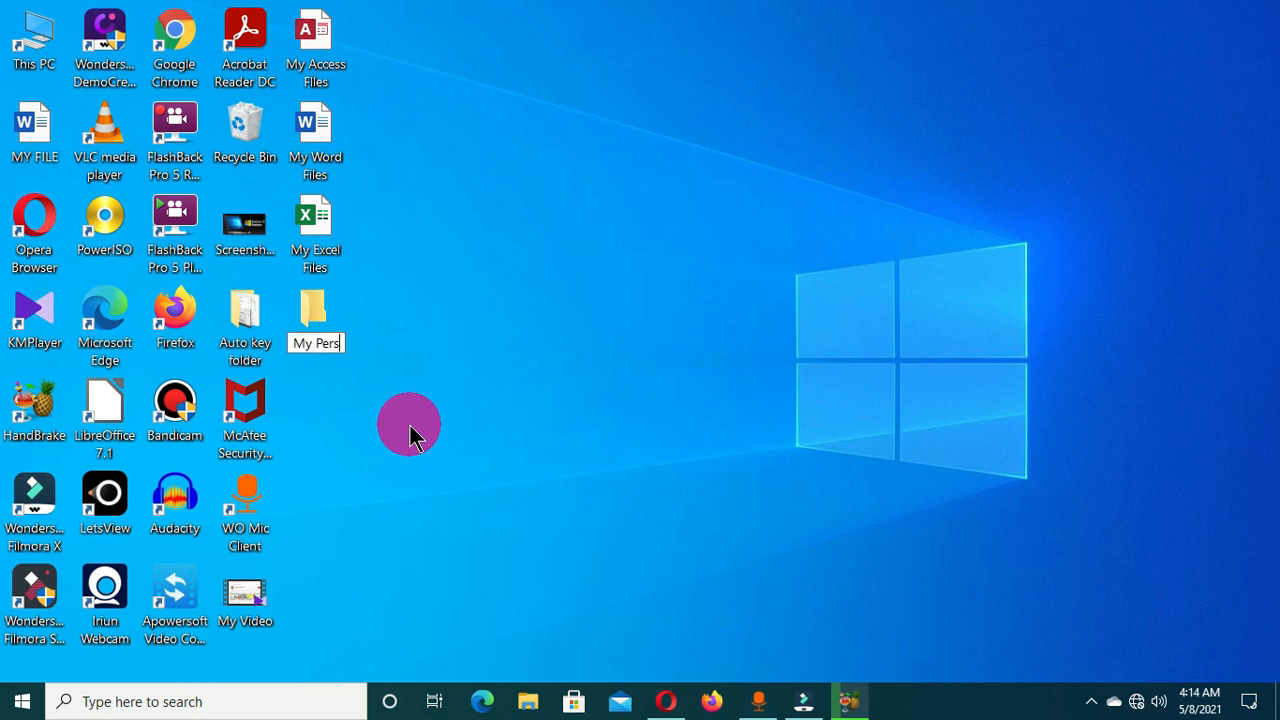
{"action": "type", "text": "onla Files"}
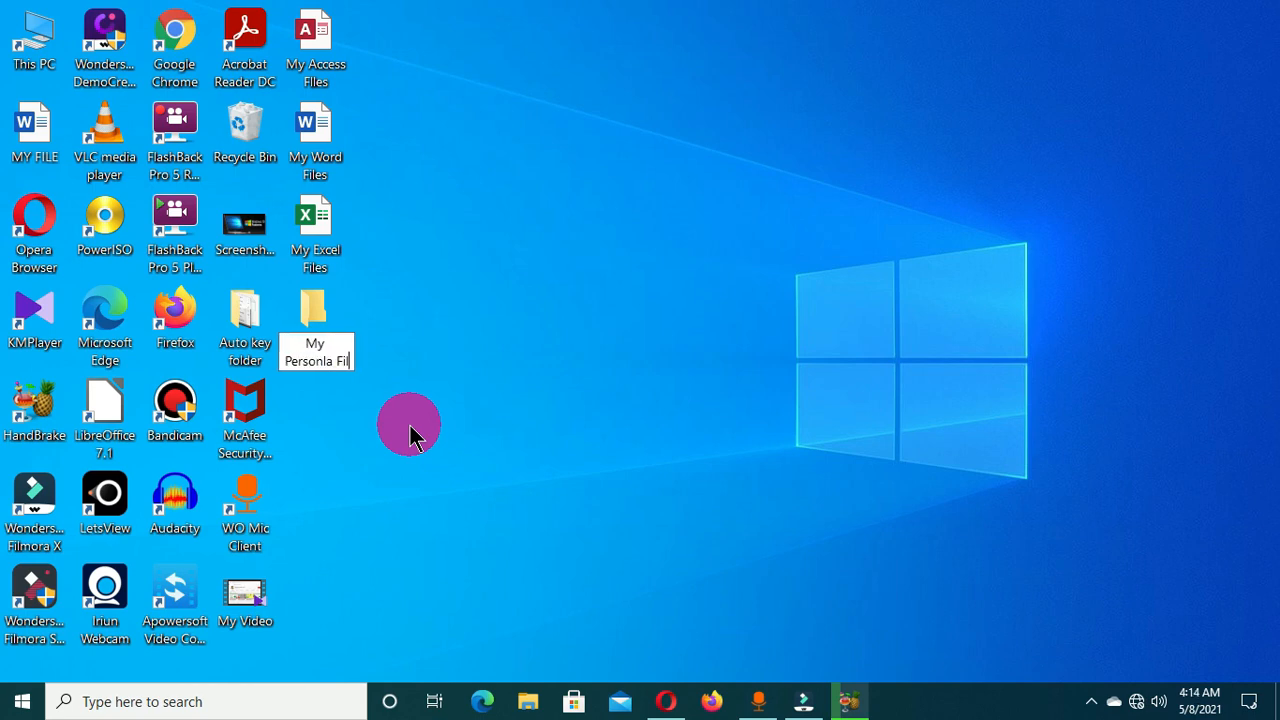
{"action": "key", "text": "Up"}
{"action": "key", "text": "Right"}
{"action": "key", "text": "Right"}
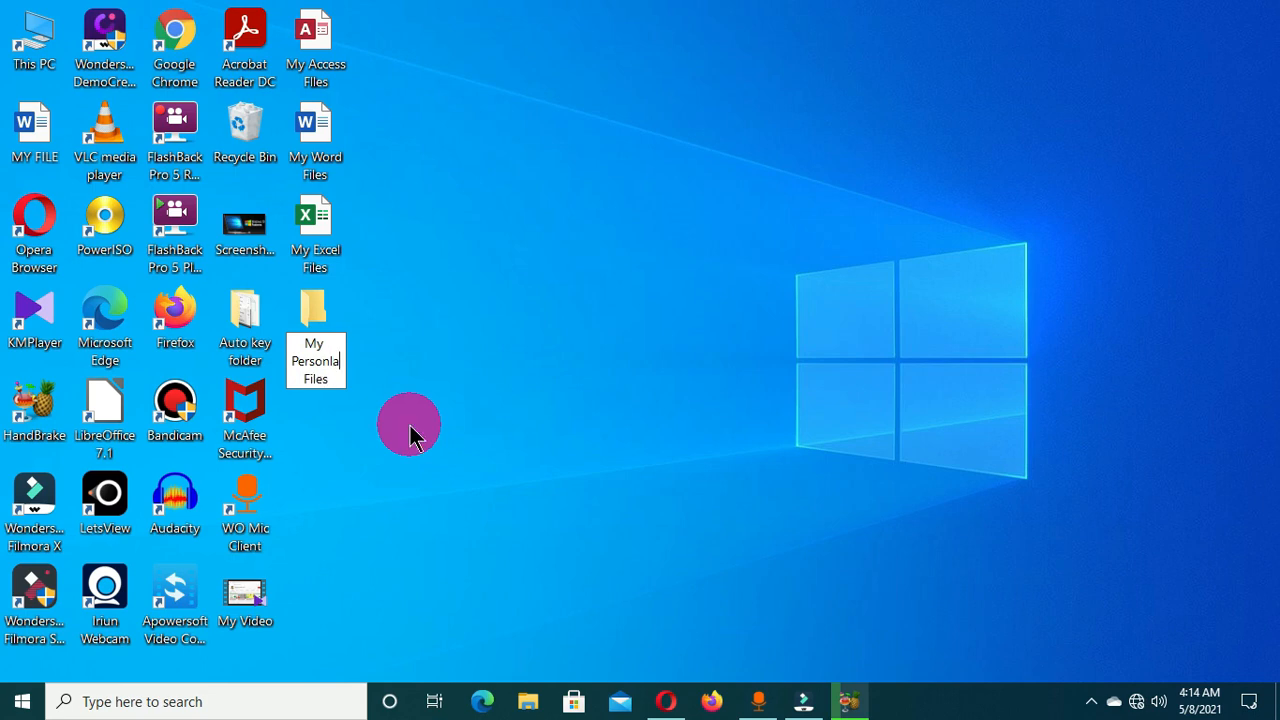
{"action": "key", "text": "BackSpace"}
{"action": "key", "text": "BackSpace"}
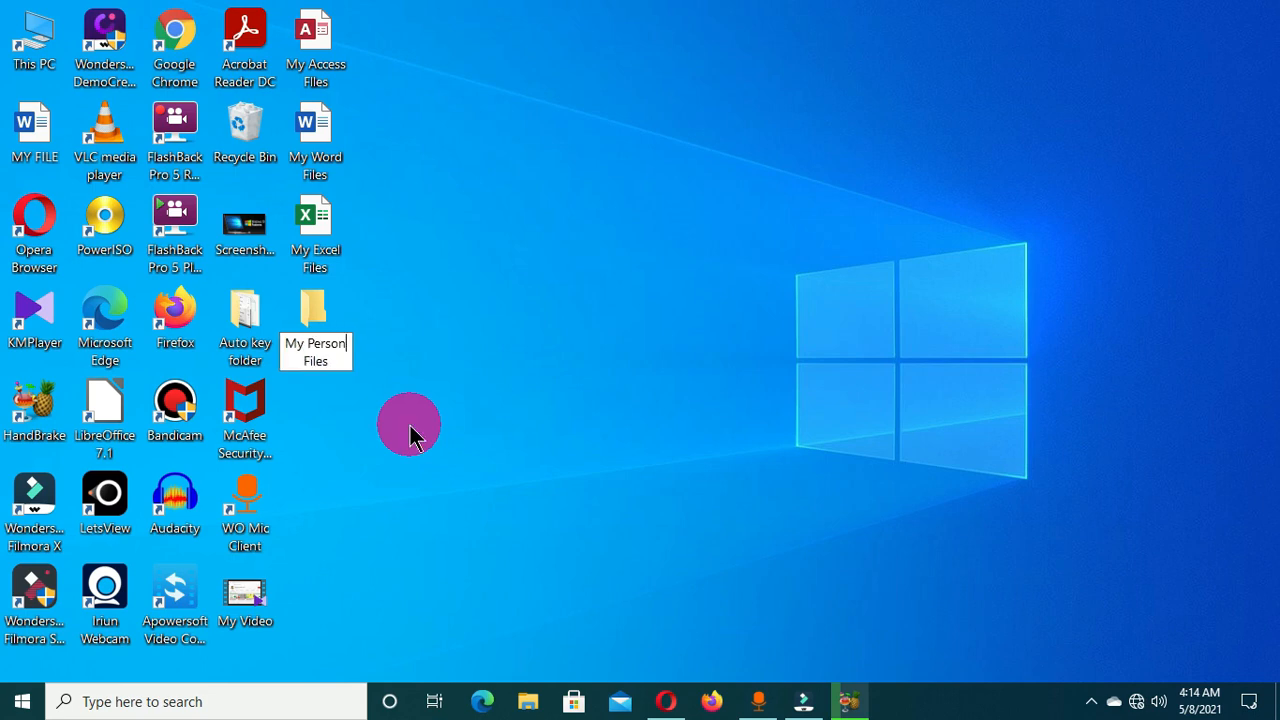
{"action": "type", "text": "al"}
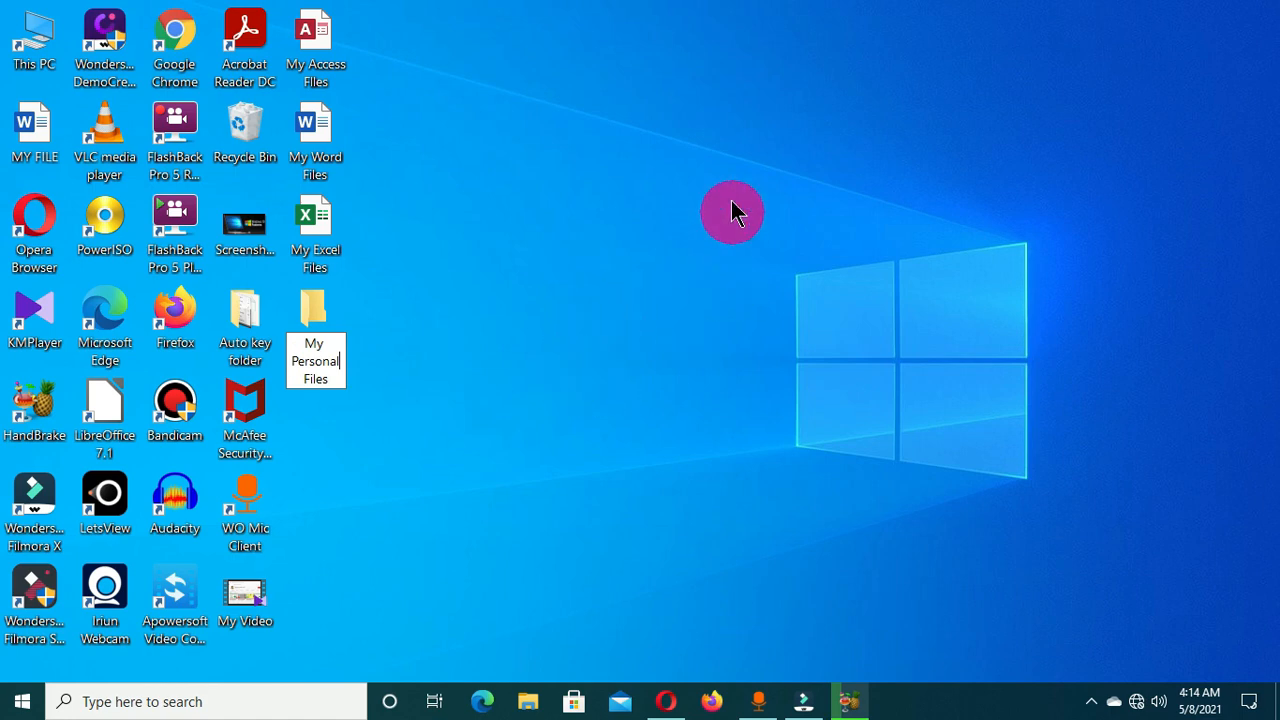
{"action": "key", "text": "Return"}
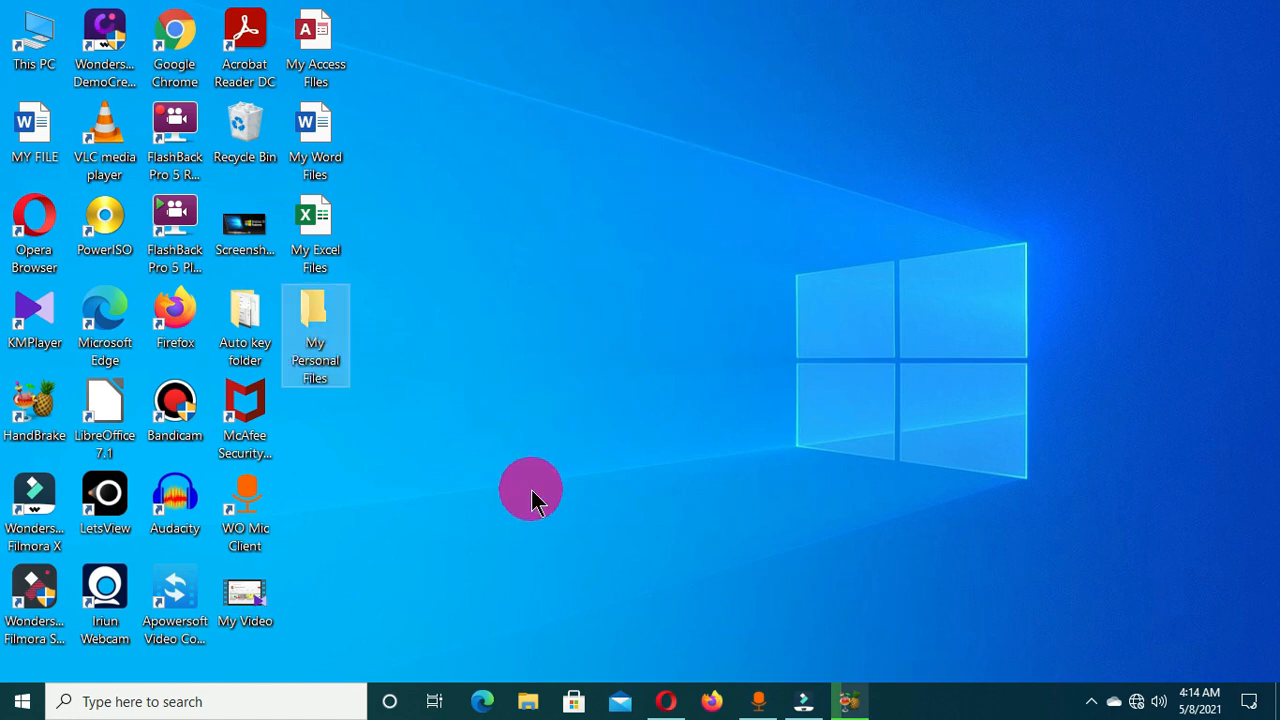
Open the desktop's My Personal Files folder and reposition its Explorer window.
{"action": "left_click", "coordinate": [414, 452]}
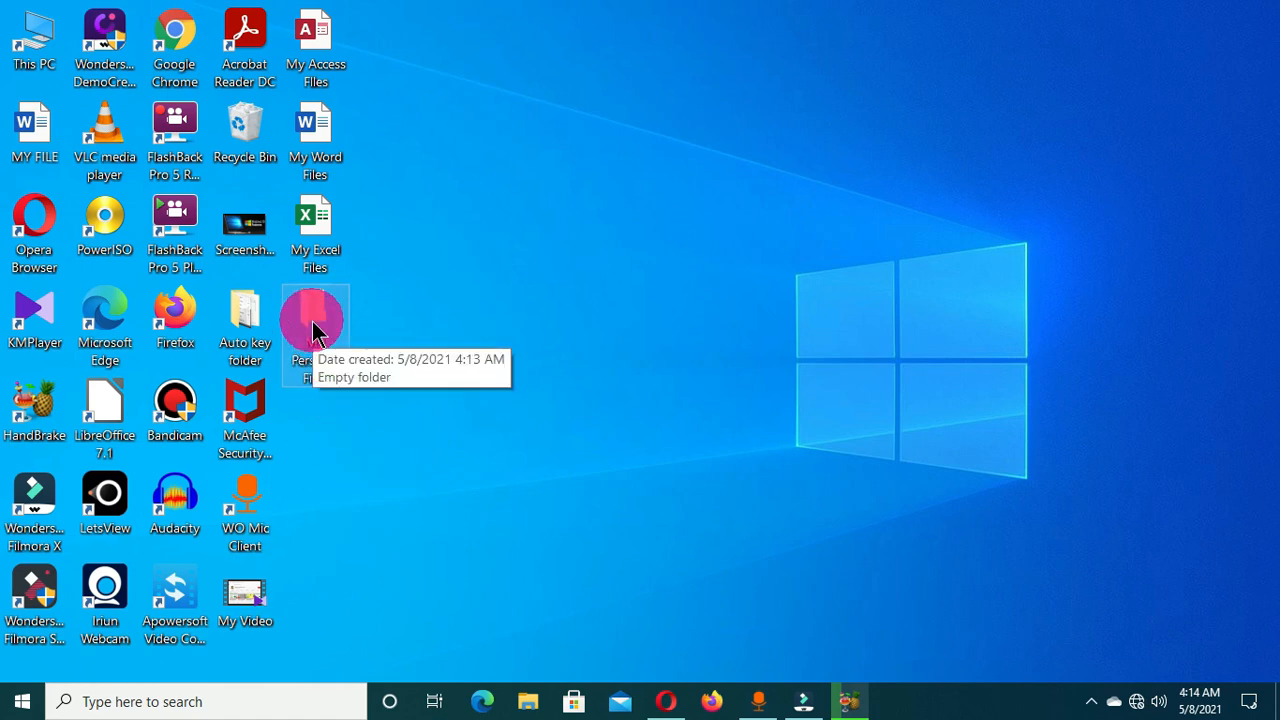
{"action": "right_click", "coordinate": [313, 330]}
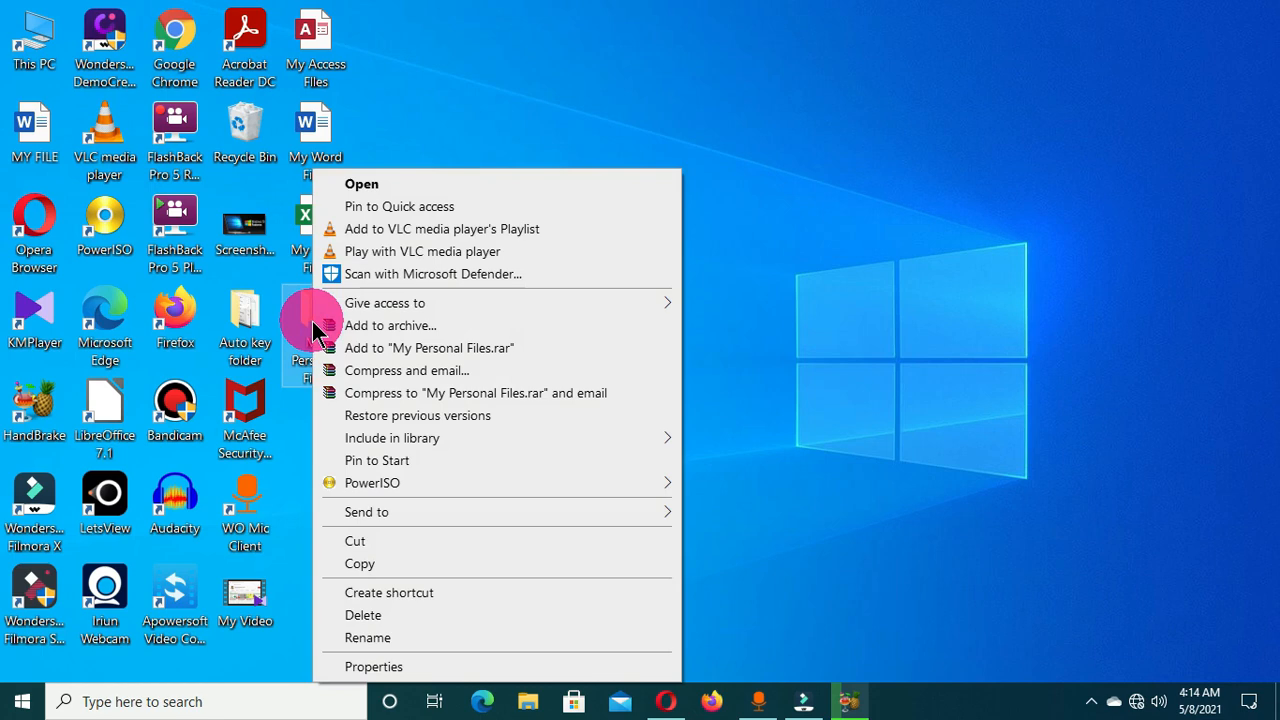
{"action": "left_click", "coordinate": [410, 195]}
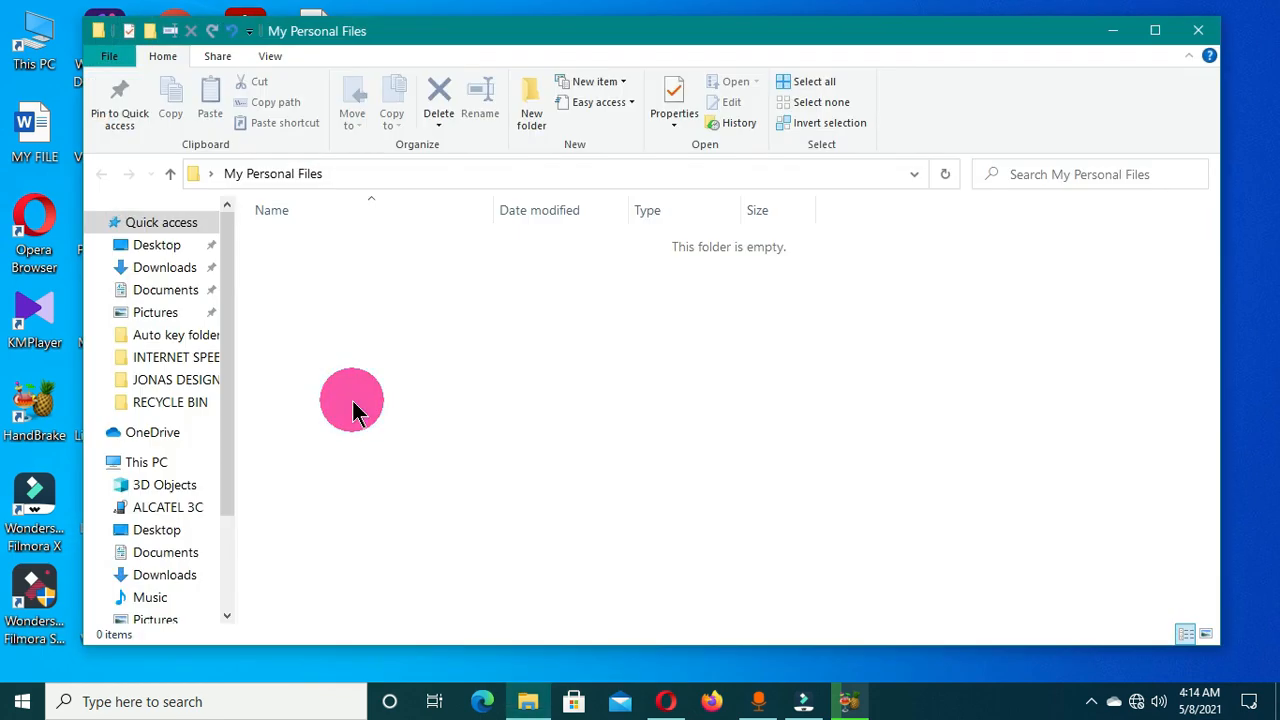
{"action": "left_click", "coordinate": [647, 212]}
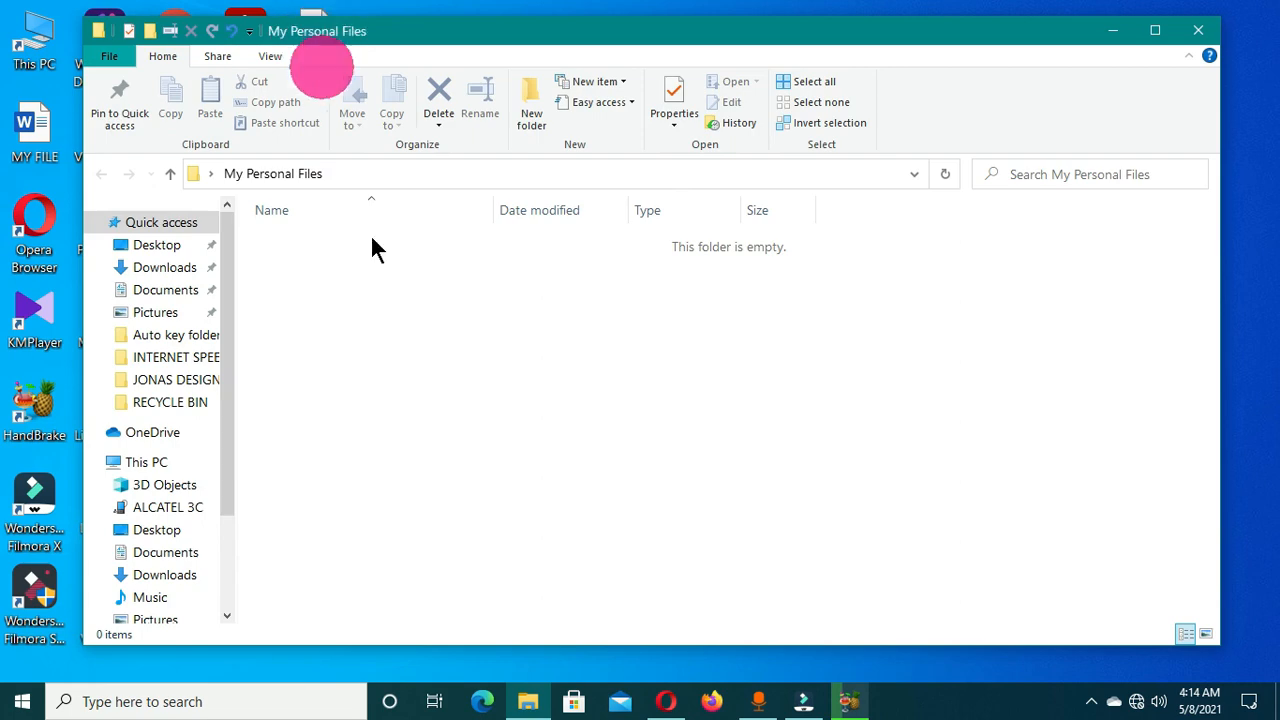
{"action": "left_click_drag", "start_coordinate": [497, 34], "coordinate": [600, 34]}
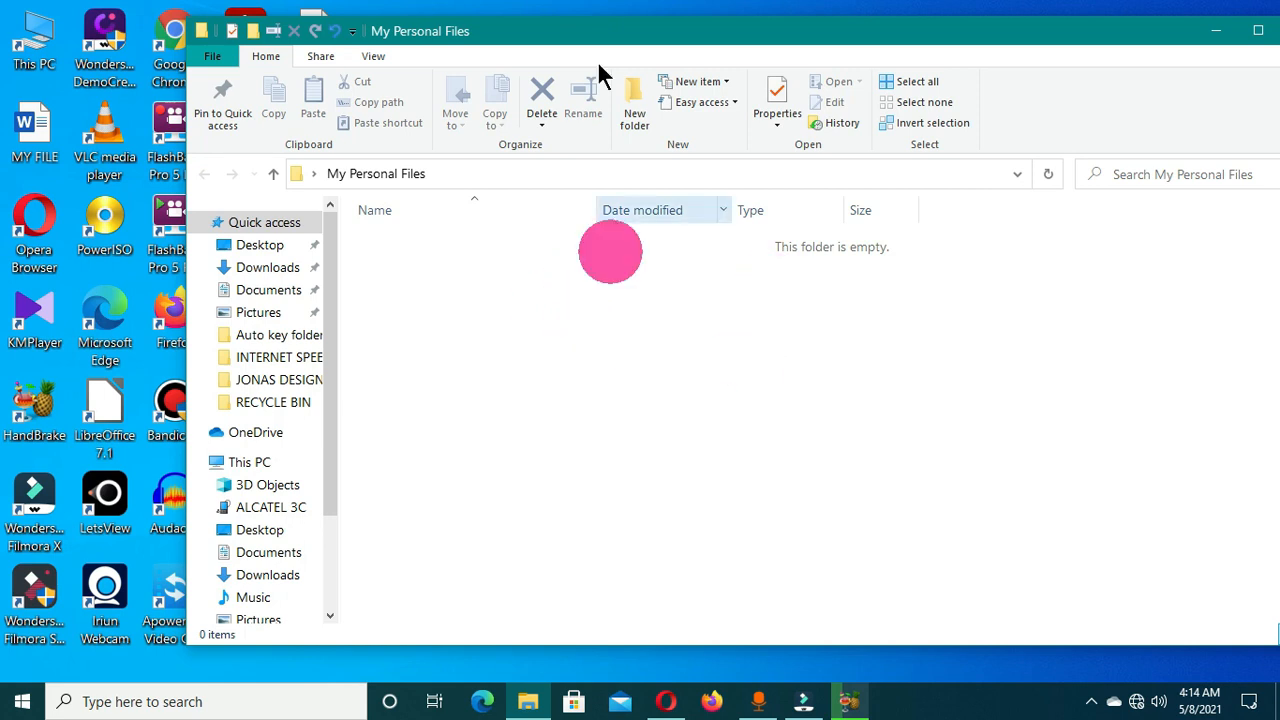
{"action": "left_click_drag", "start_coordinate": [586, 34], "coordinate": [532, 41]}
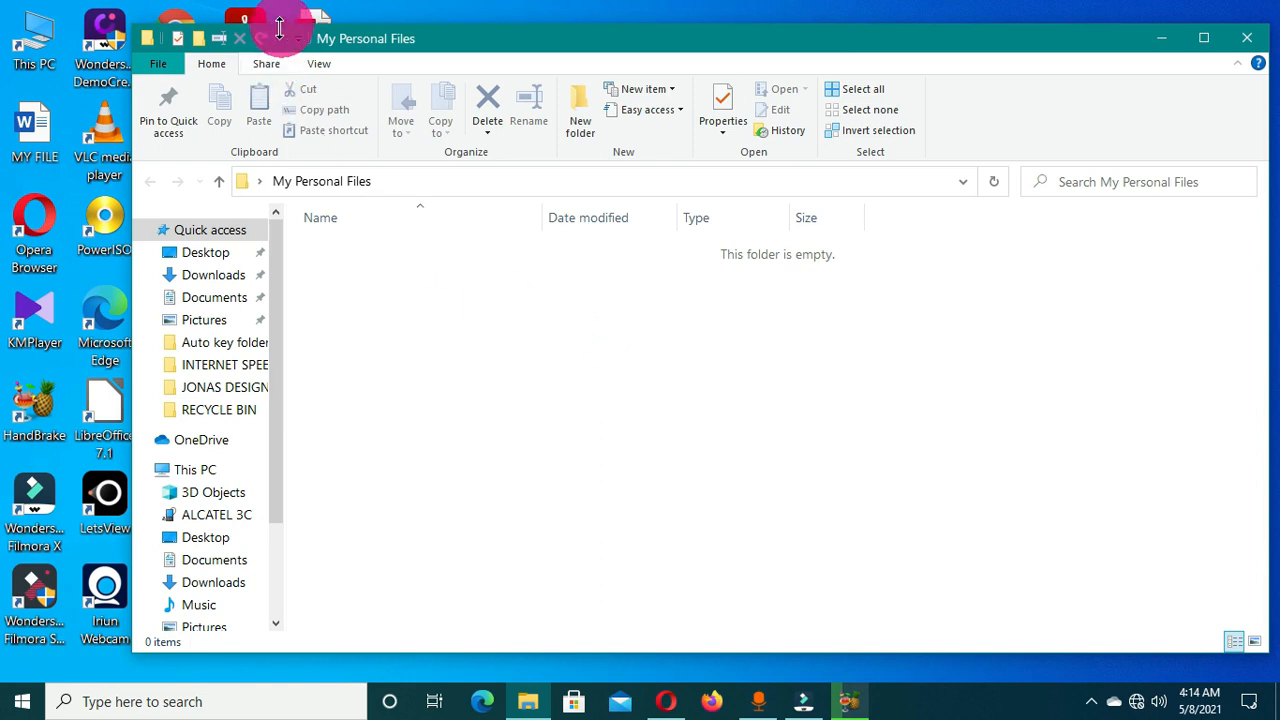
{"action": "left_click", "coordinate": [197, 42]}
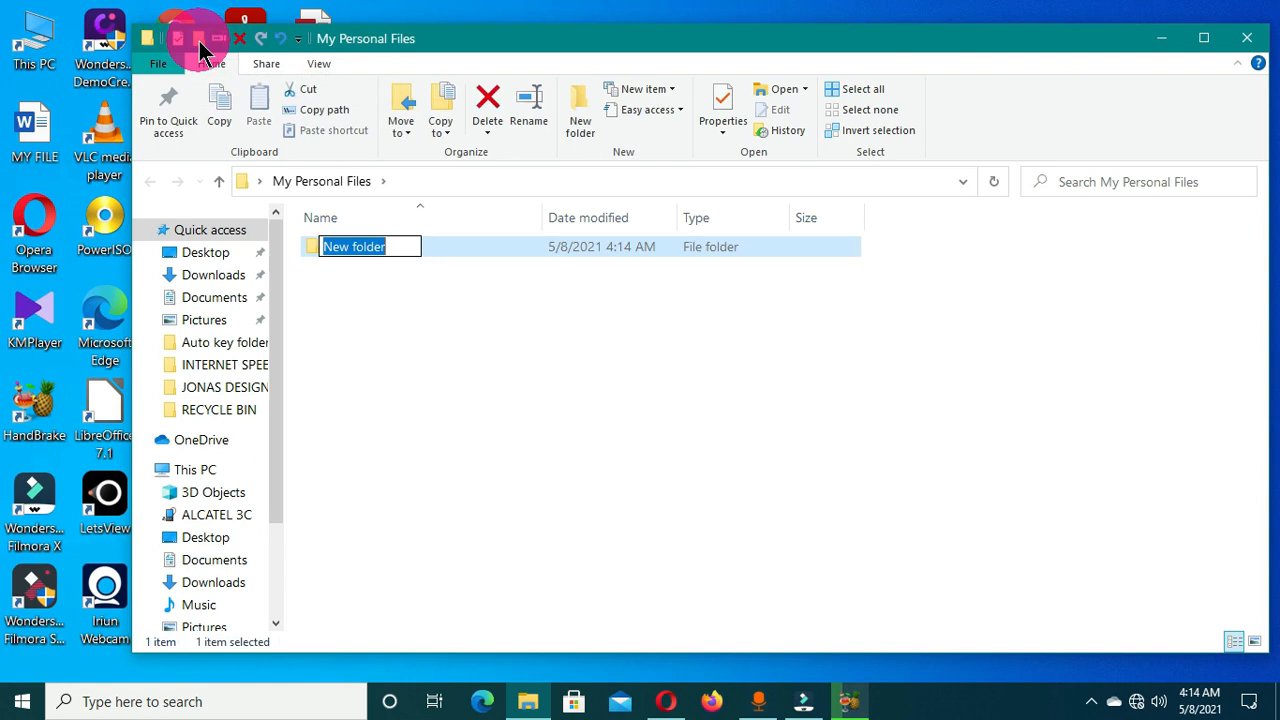
{"action": "left_click", "coordinate": [510, 298]}
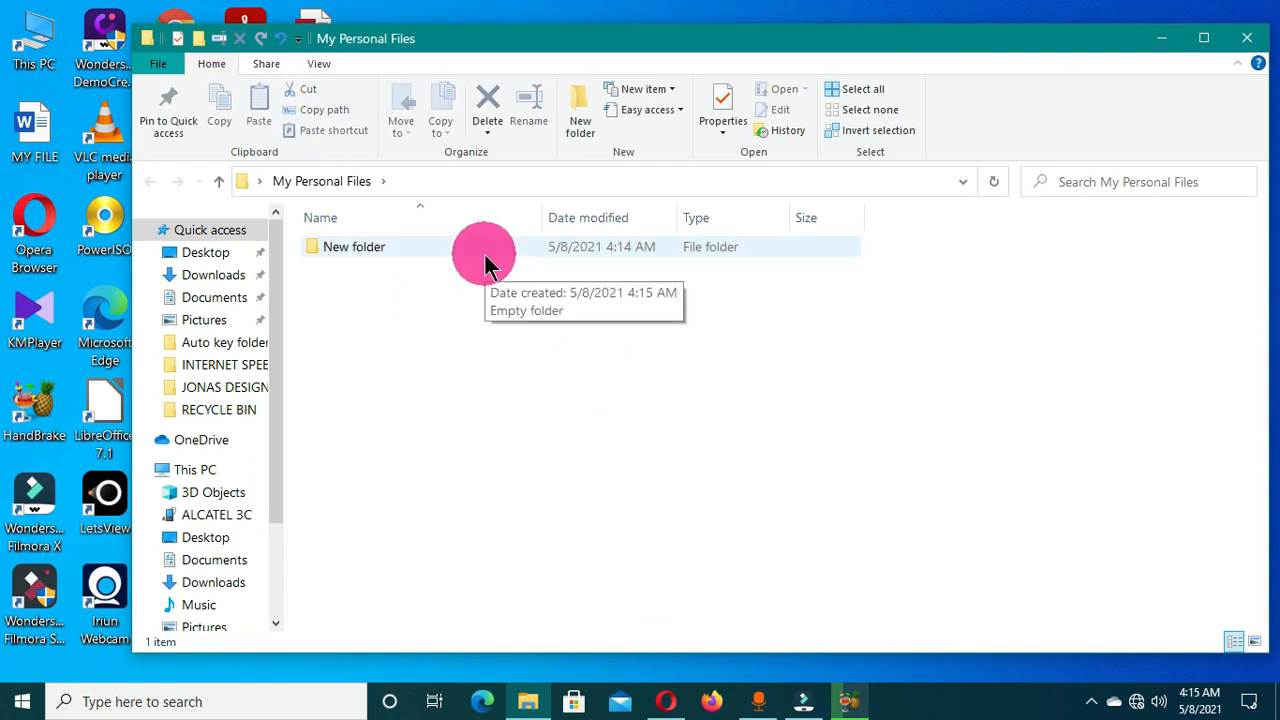
{"action": "key", "text": "ctrl+z"}
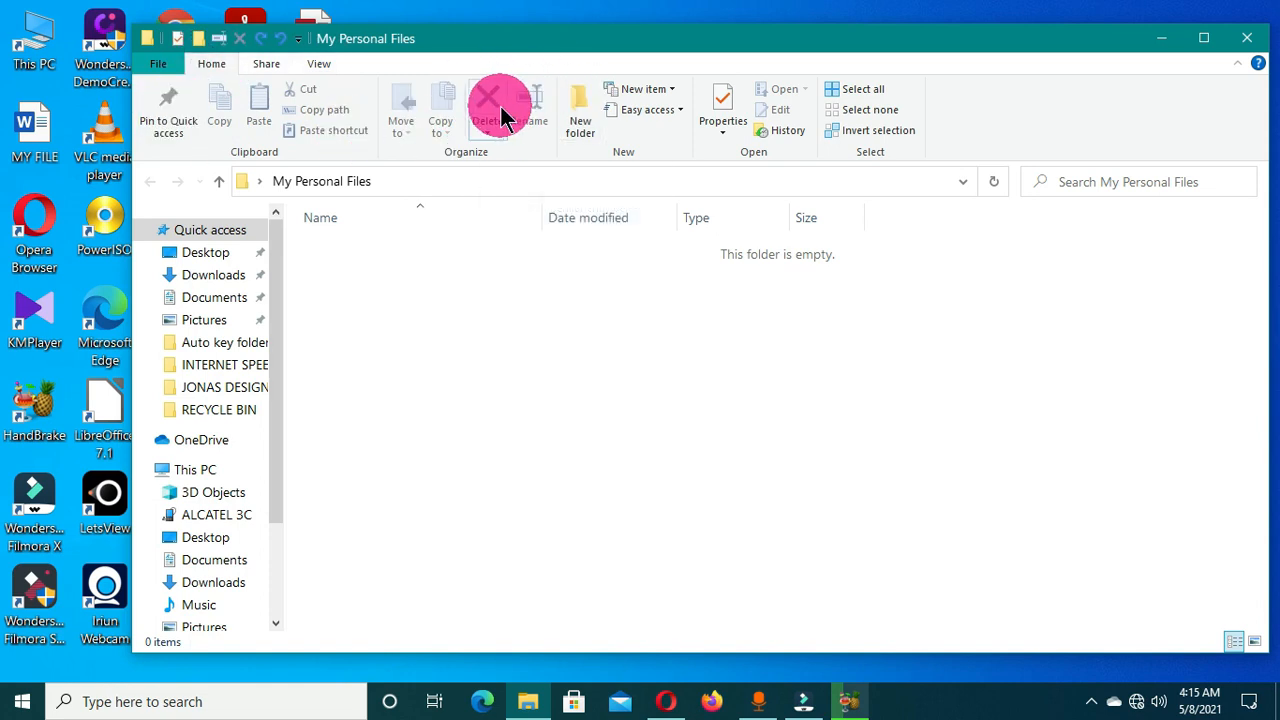
{"action": "left_click", "coordinate": [585, 117]}
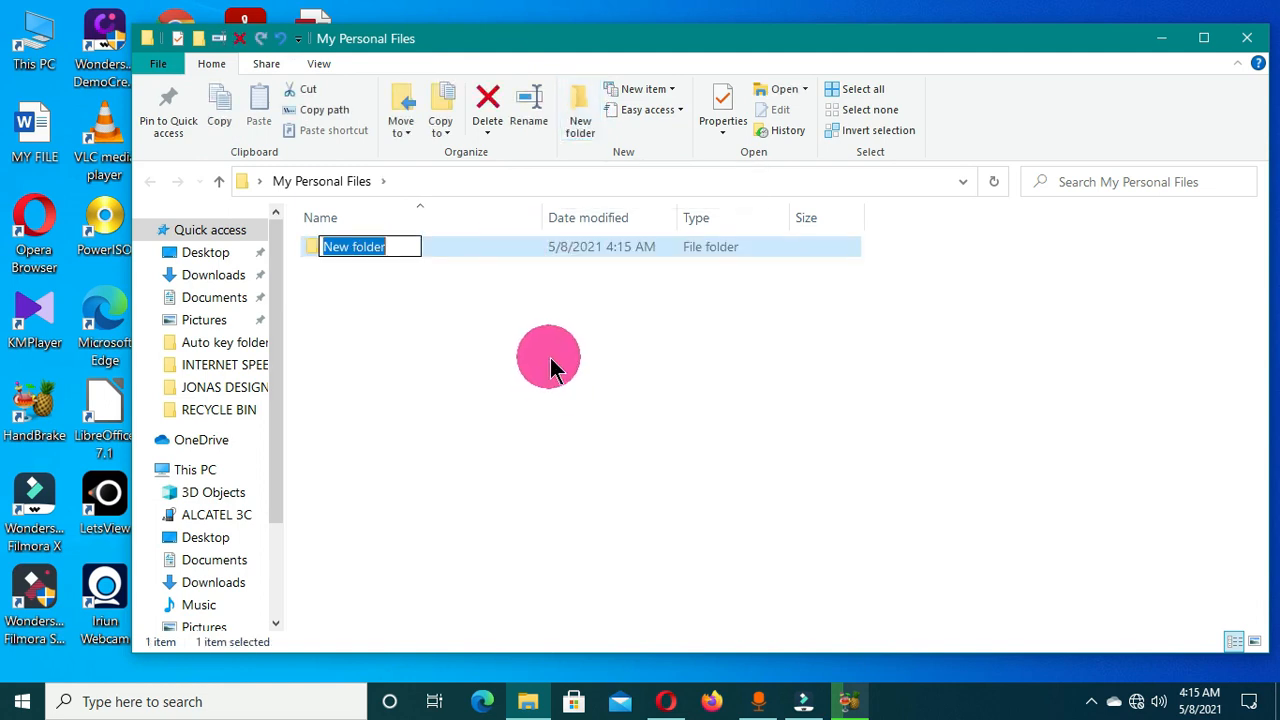
{"action": "left_click", "coordinate": [555, 366]}
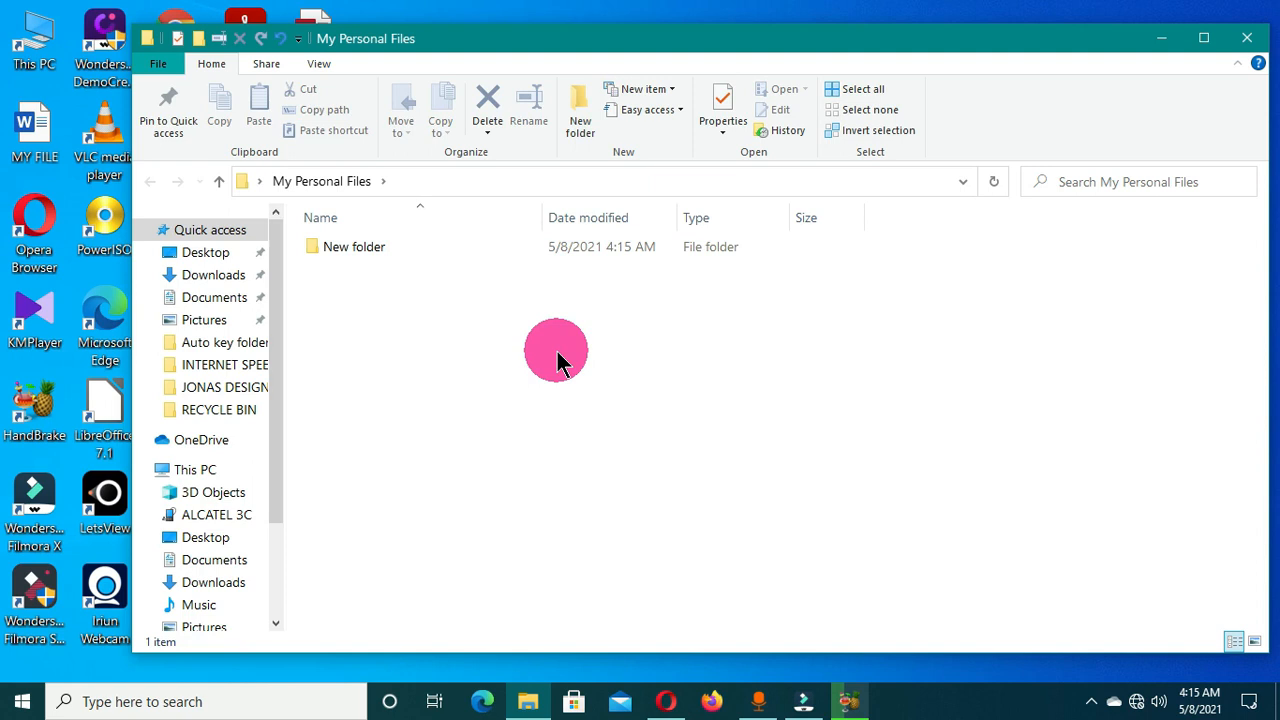
{"action": "key", "text": "ctrl+z"}
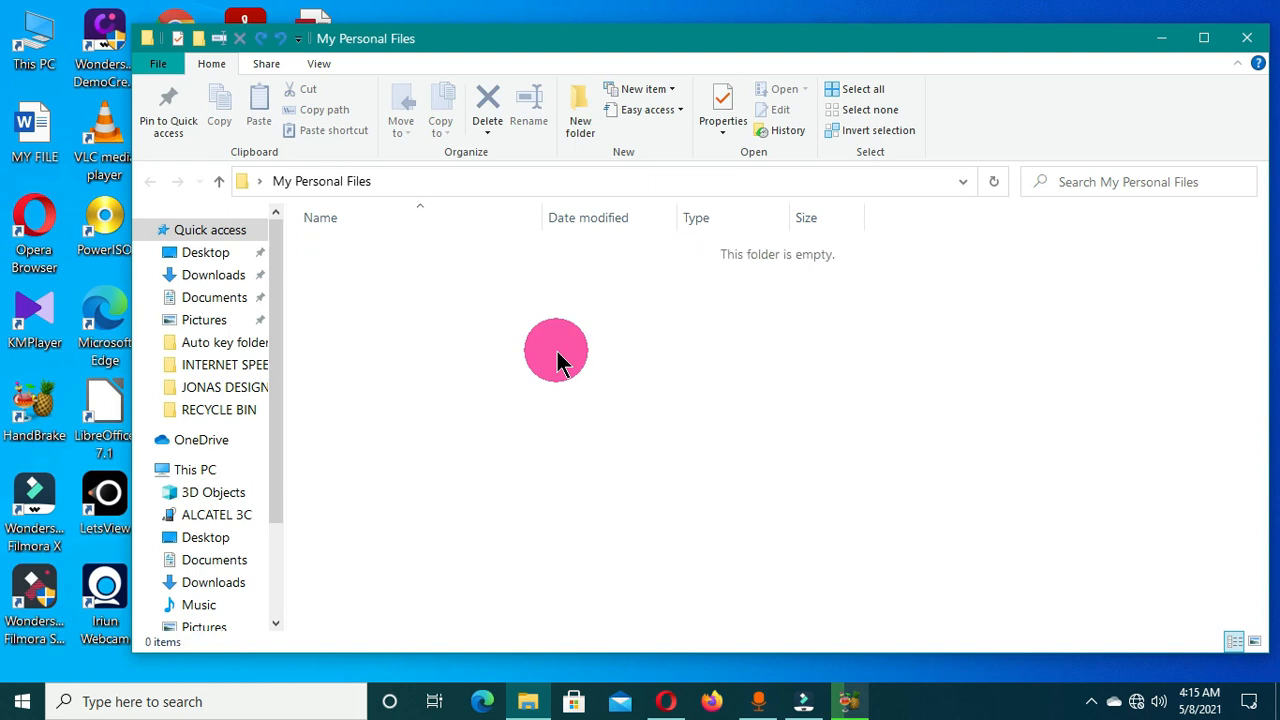
{"action": "right_click", "coordinate": [450, 300]}
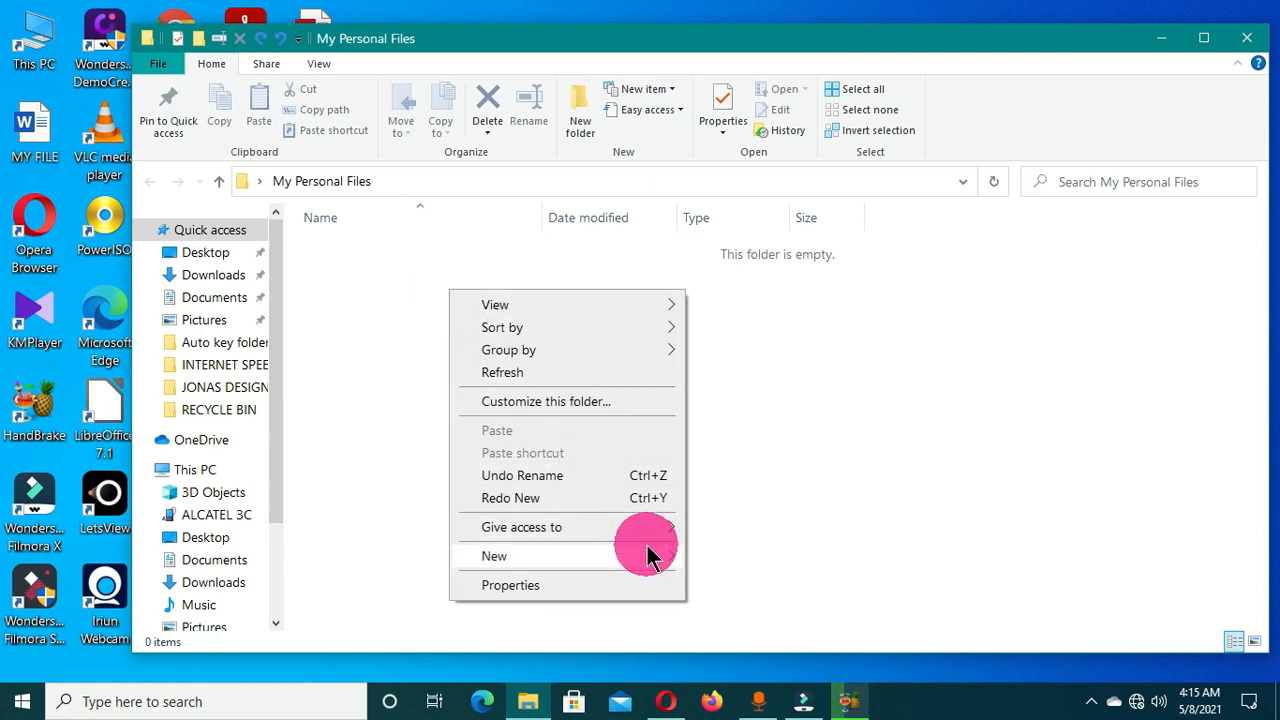
{"action": "mouse_move", "coordinate": [648, 557]}
{"action": "left_click", "coordinate": [760, 278]}
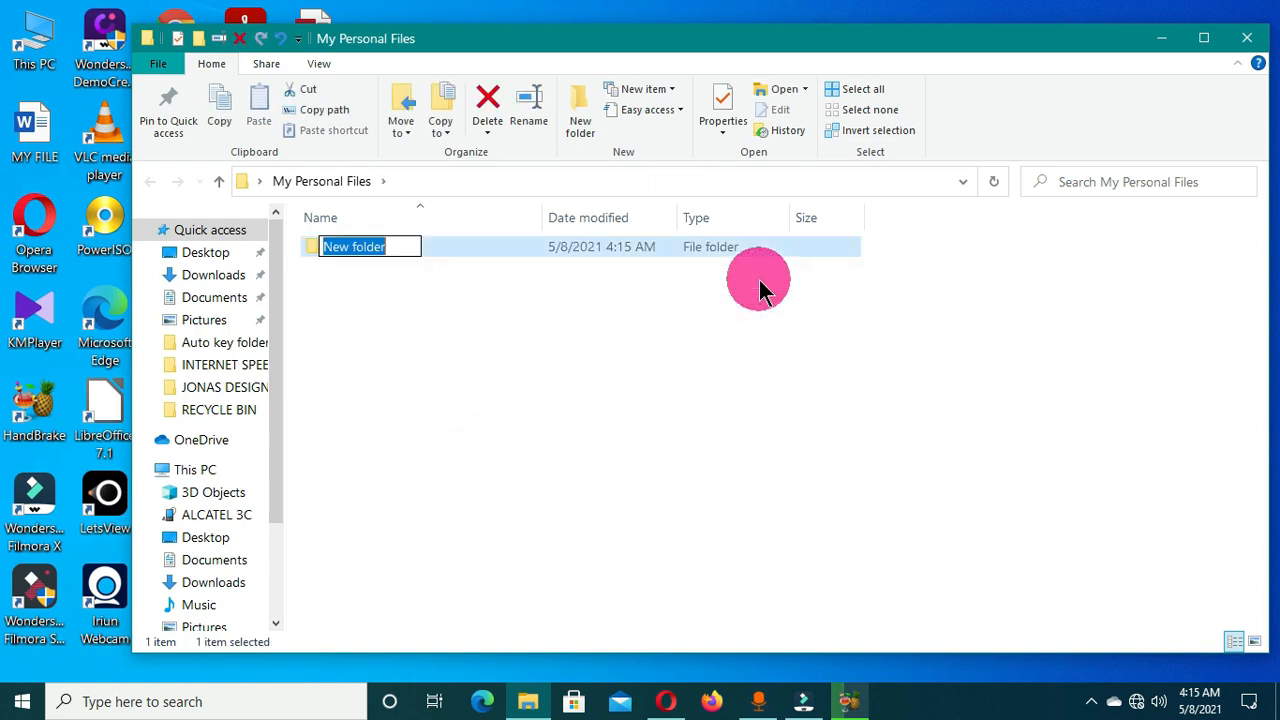
{"action": "left_click", "coordinate": [560, 408]}
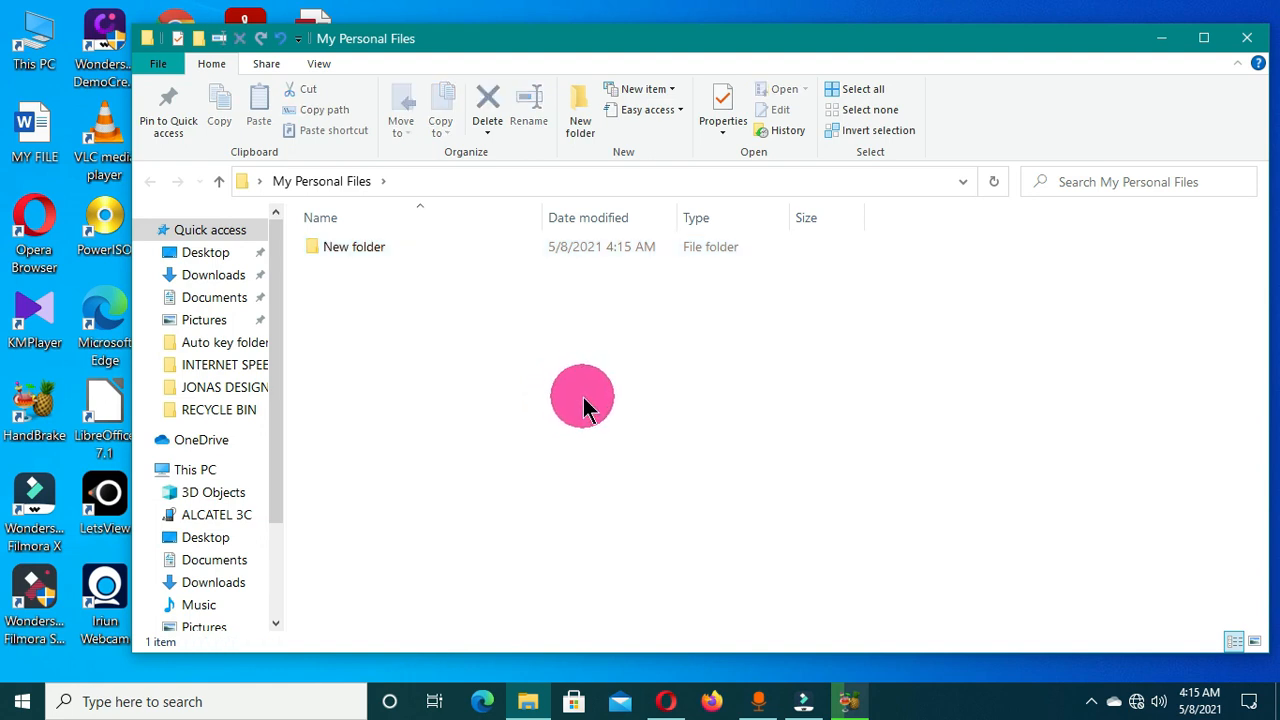
{"action": "key", "text": "ctrl+z"}
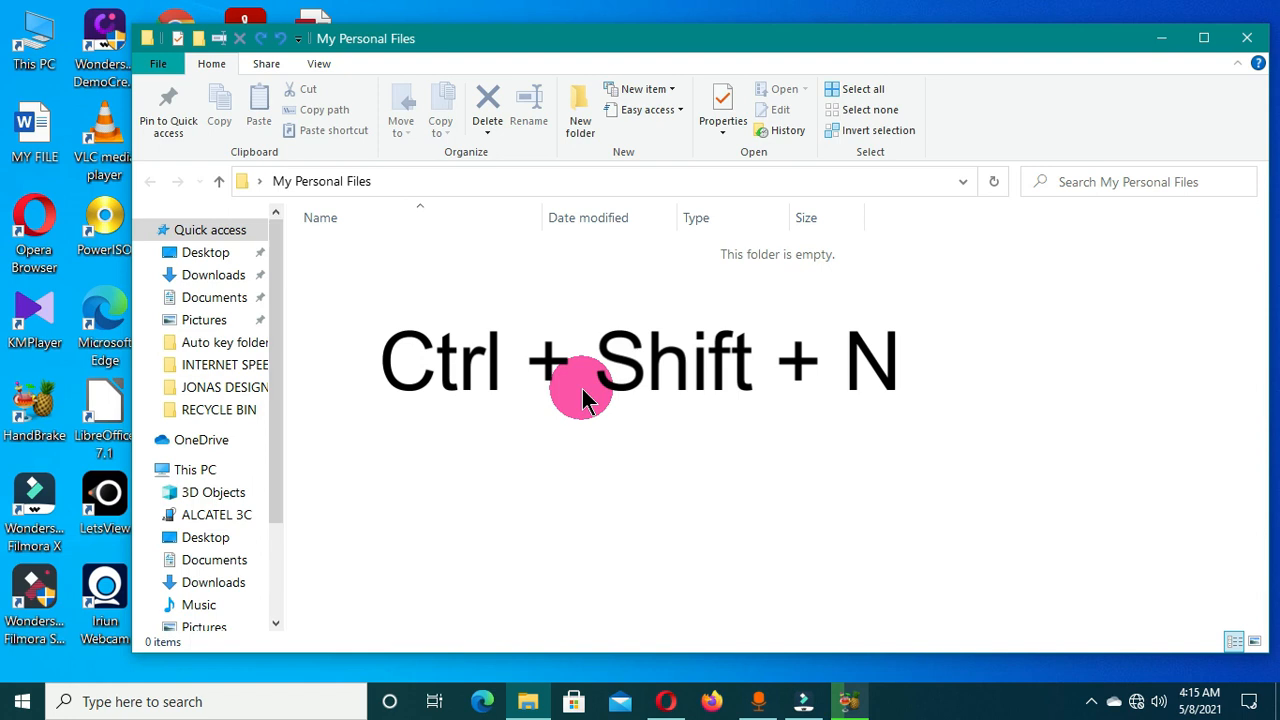
Create a 'My Files' subfolder, then move the window right to reveal desktop files.
{"action": "key", "text": "ctrl+shift+n"}
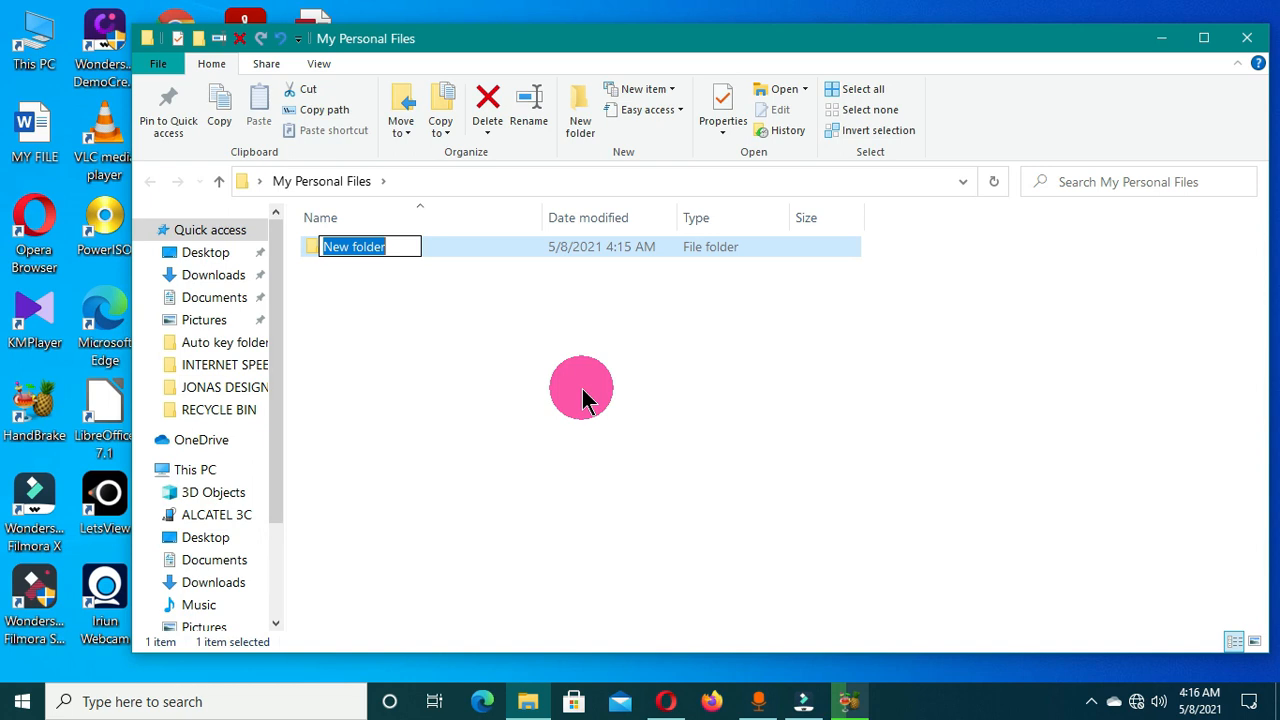
{"action": "type", "text": "My F"}
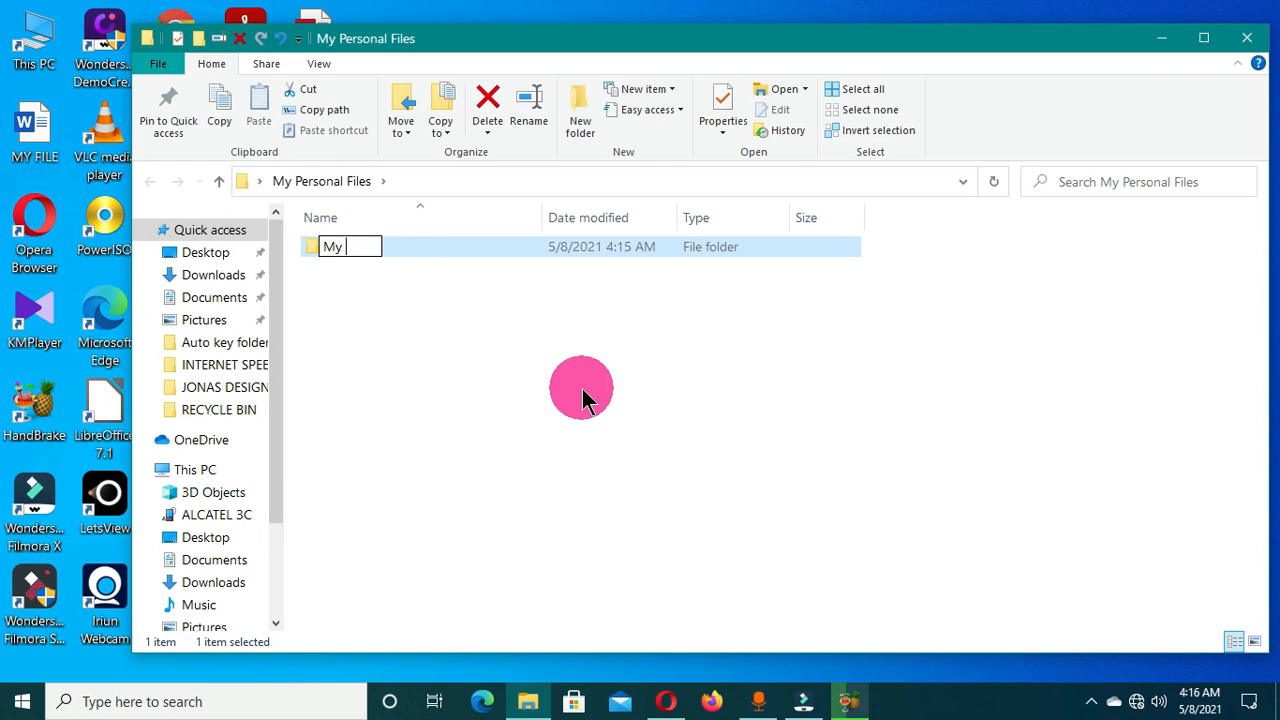
{"action": "type", "text": "iles"}
{"action": "key", "text": "Return"}
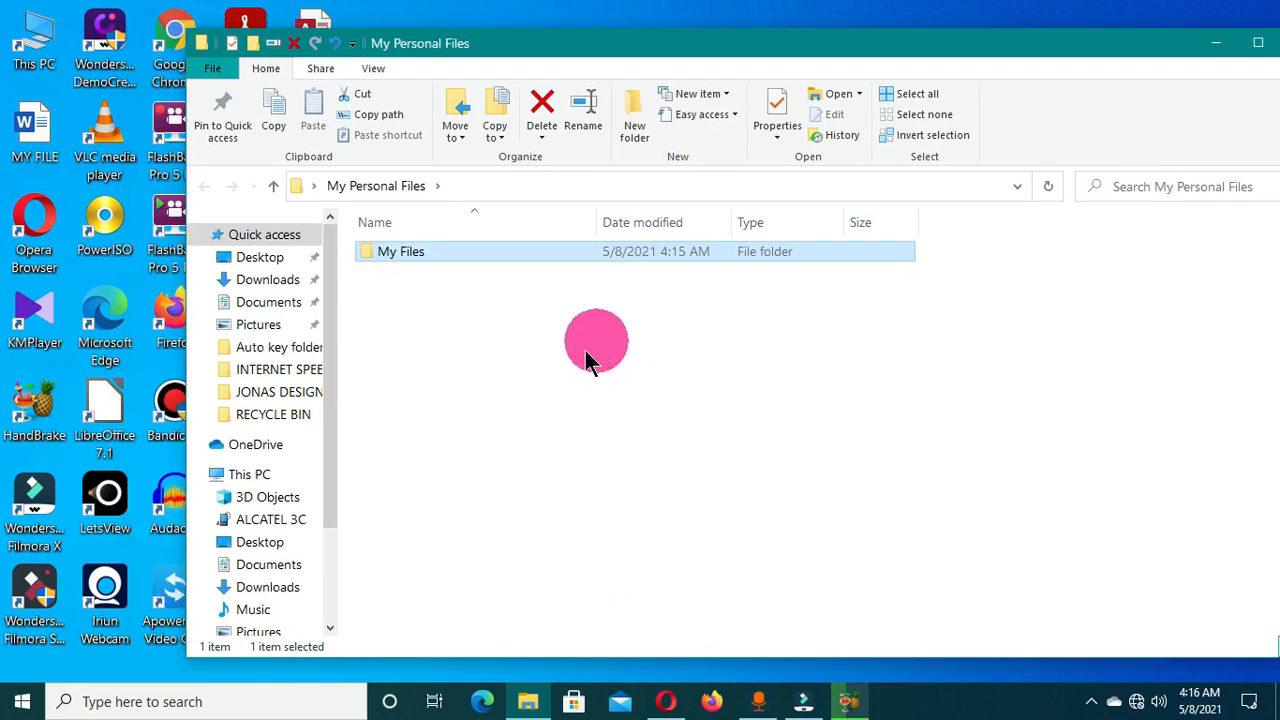
{"action": "left_click_drag", "start_coordinate": [530, 54], "coordinate": [708, 74]}
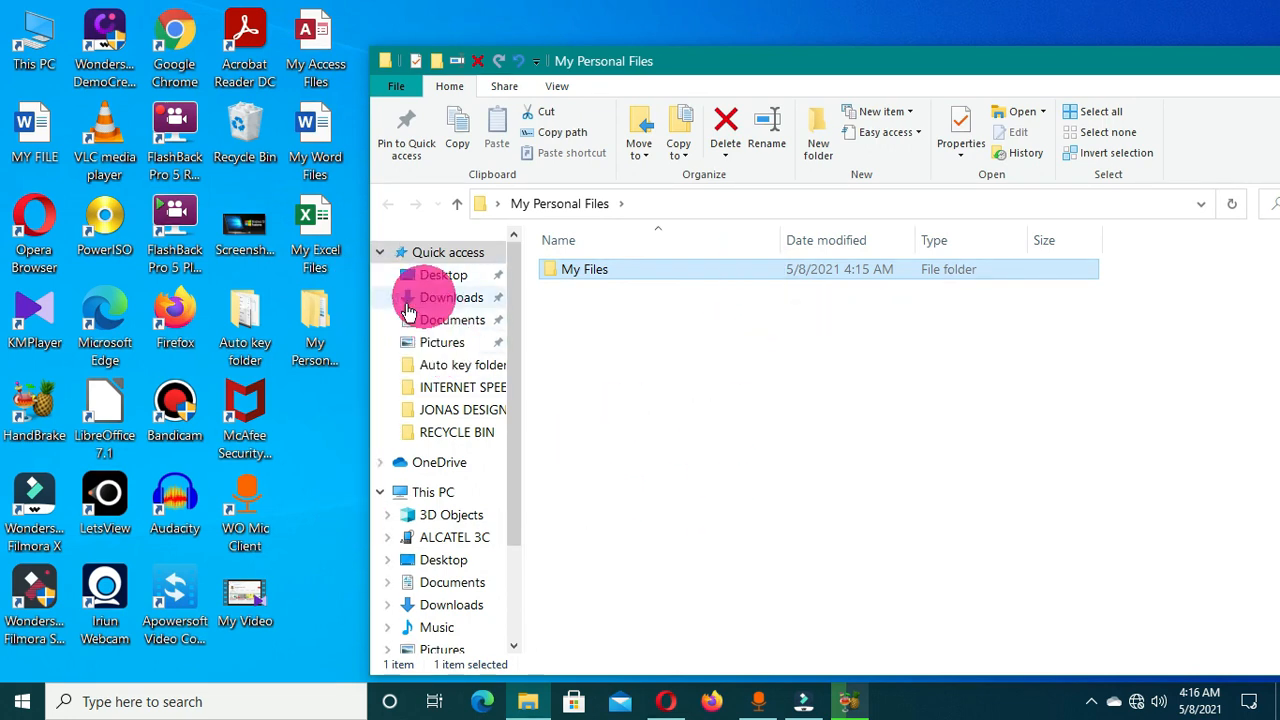
{"action": "left_click", "coordinate": [316, 52]}
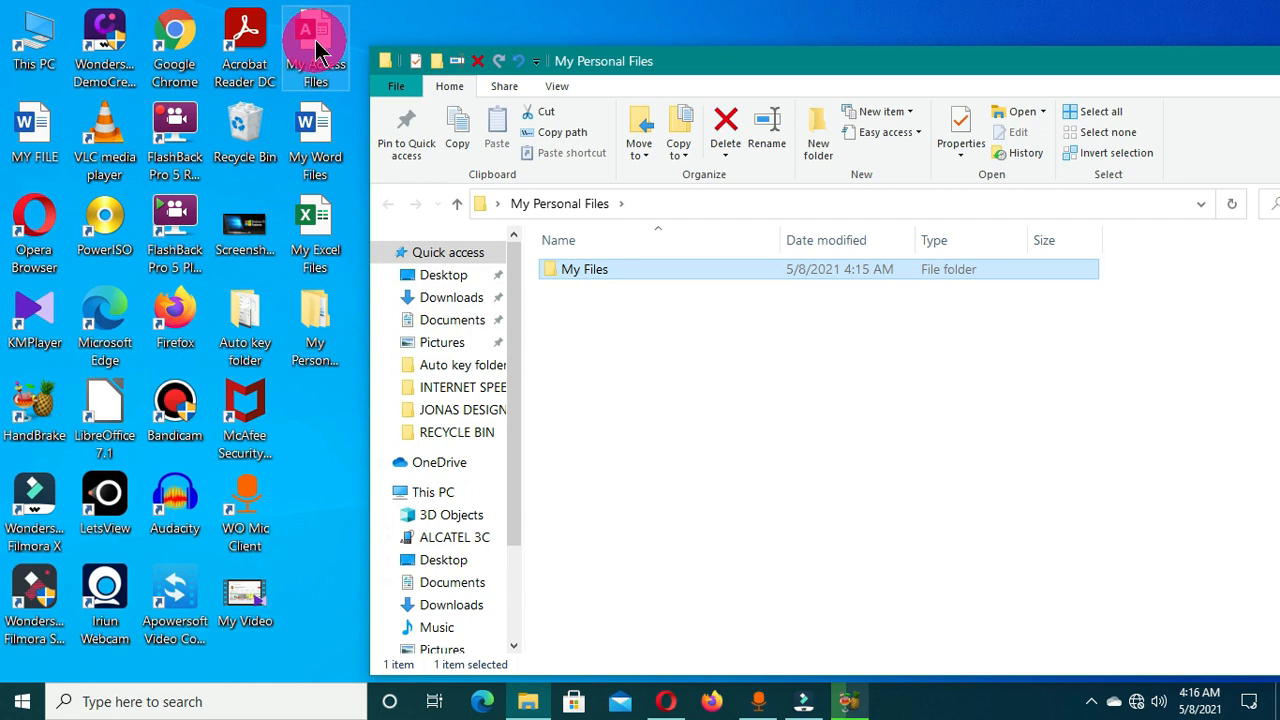
{"action": "left_click", "coordinate": [311, 148]}
{"action": "left_click", "coordinate": [310, 250]}
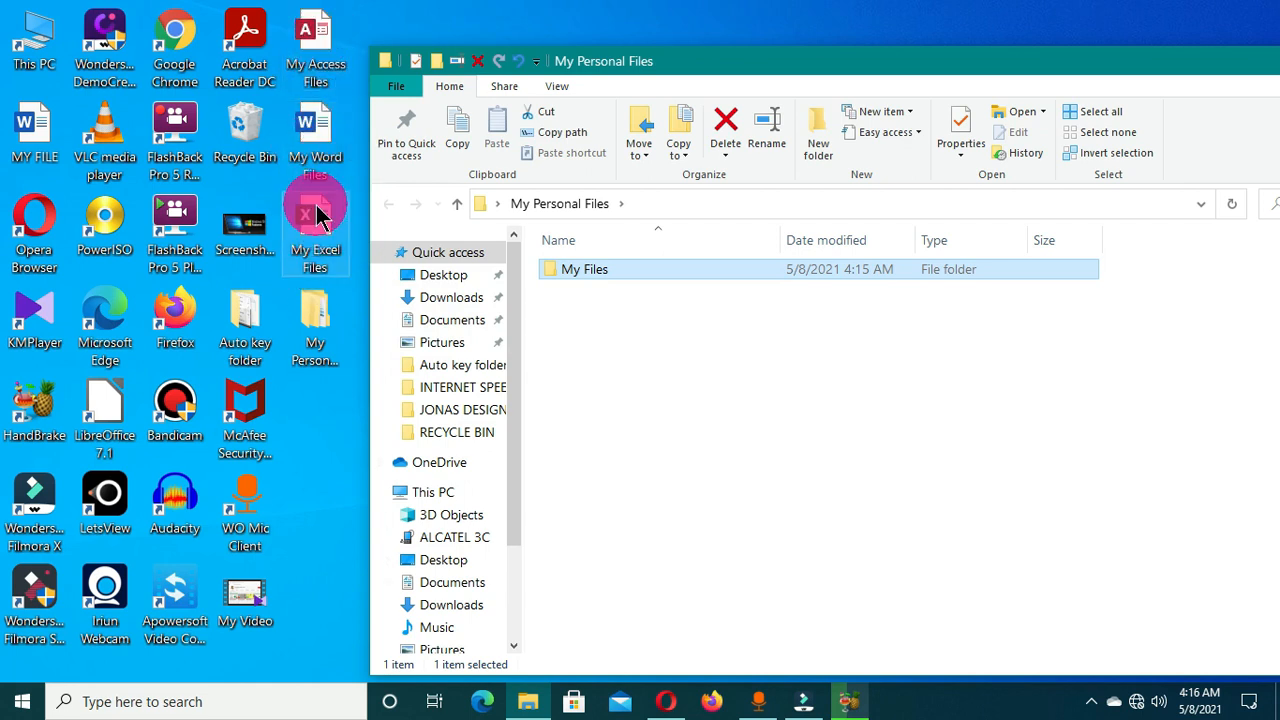
{"action": "left_click", "coordinate": [318, 60]}
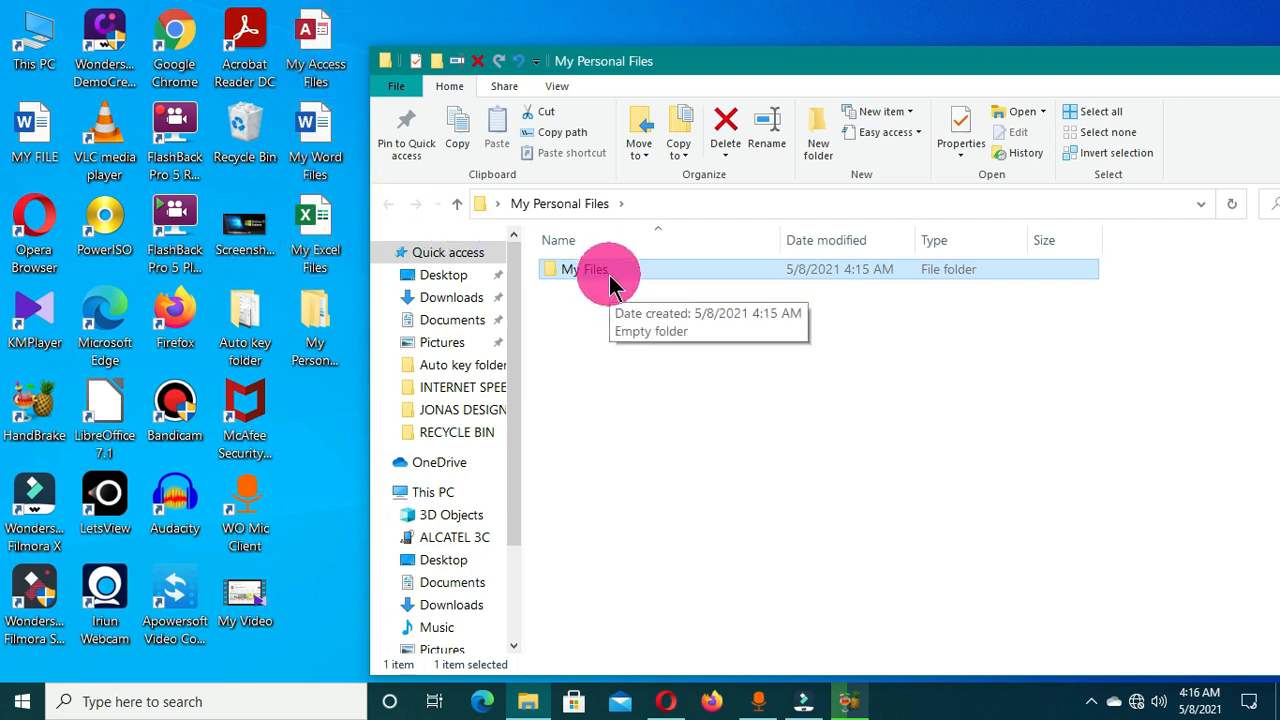
{"action": "left_click", "coordinate": [315, 45]}
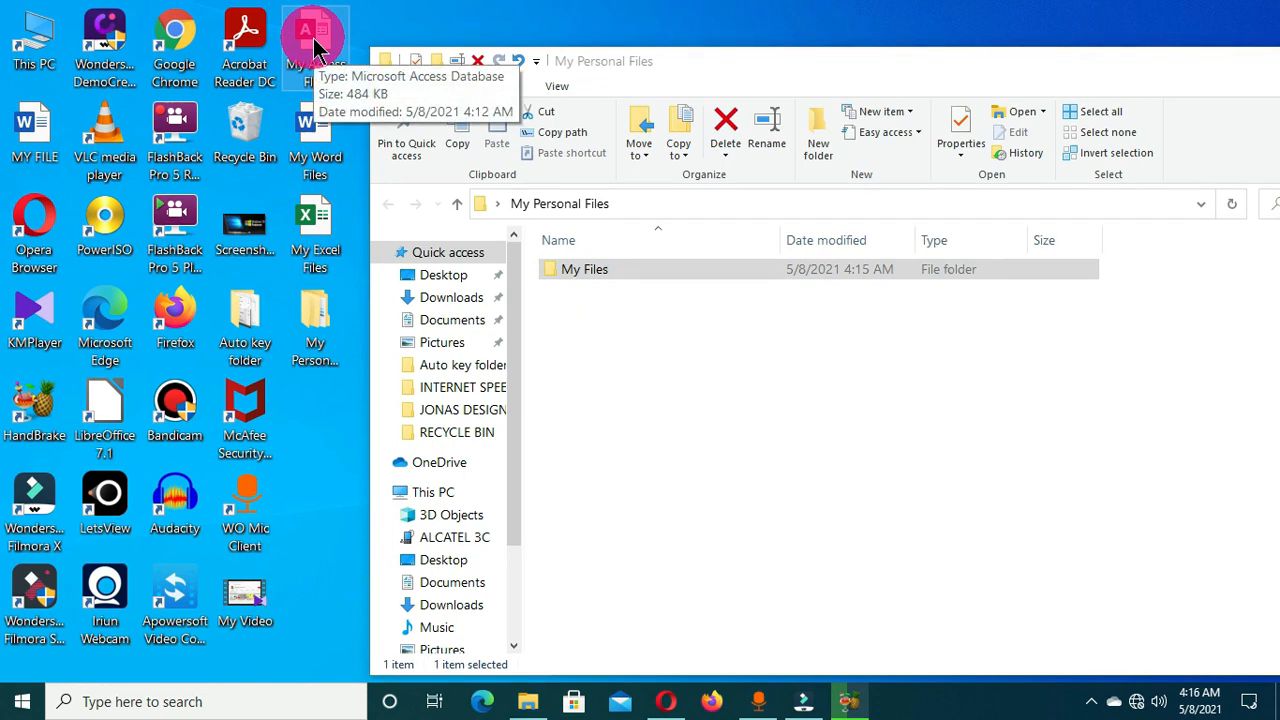
Drag My Access, Excel and Word Files into My Files, check its contents, and return.
{"action": "left_click", "coordinate": [317, 142], "text": "ctrl"}
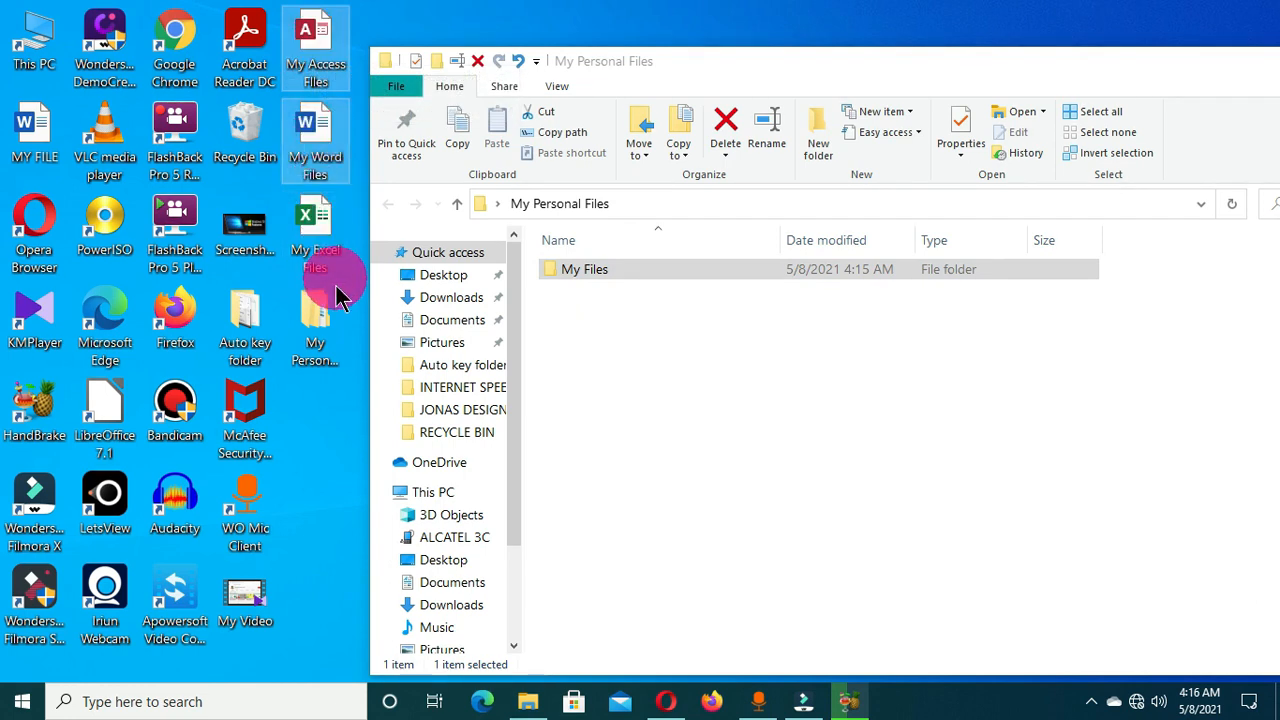
{"action": "left_click", "coordinate": [316, 222], "text": "ctrl"}
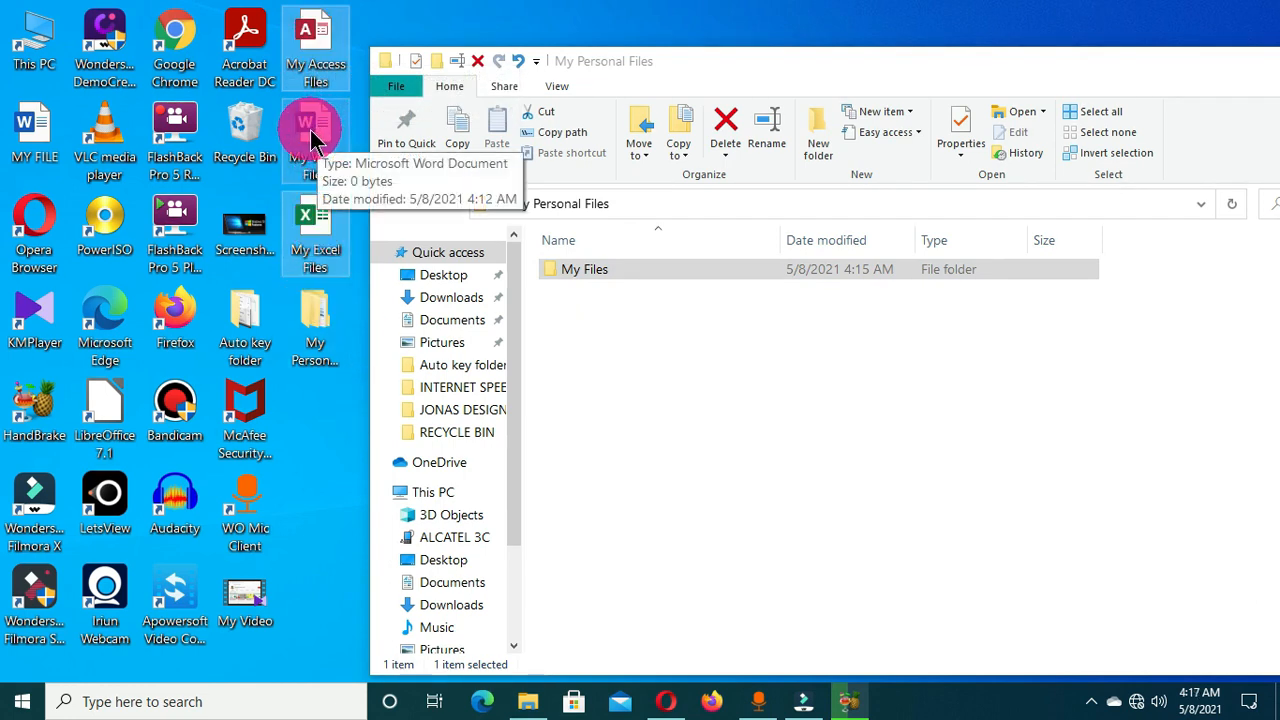
{"action": "left_click_drag", "start_coordinate": [309, 120], "coordinate": [620, 276]}
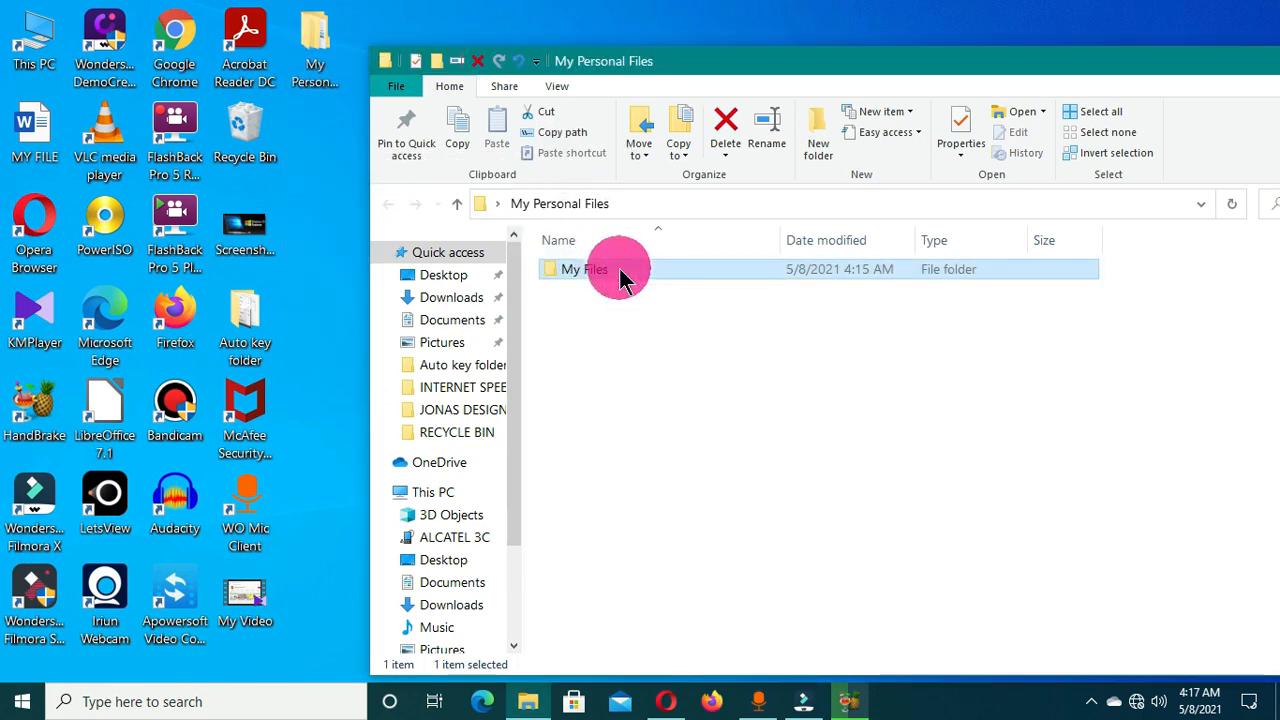
{"action": "left_click_drag", "start_coordinate": [706, 66], "coordinate": [405, 50]}
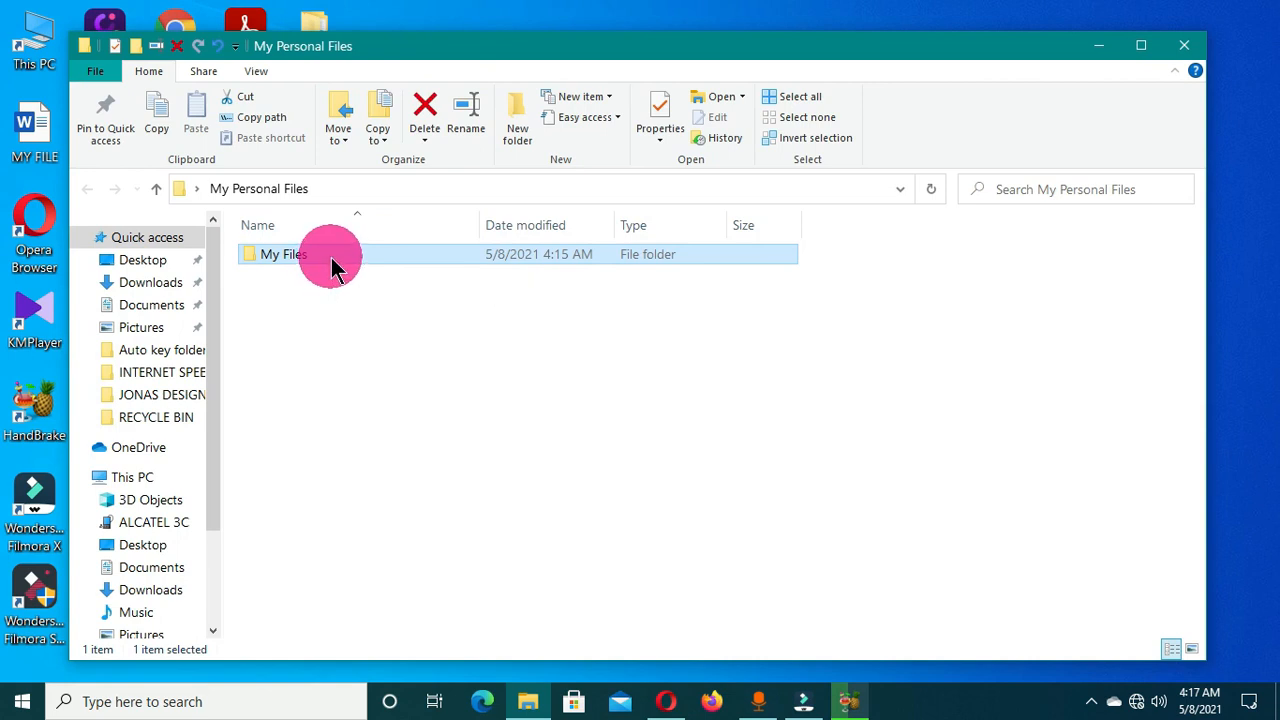
{"action": "double_click", "coordinate": [333, 264]}
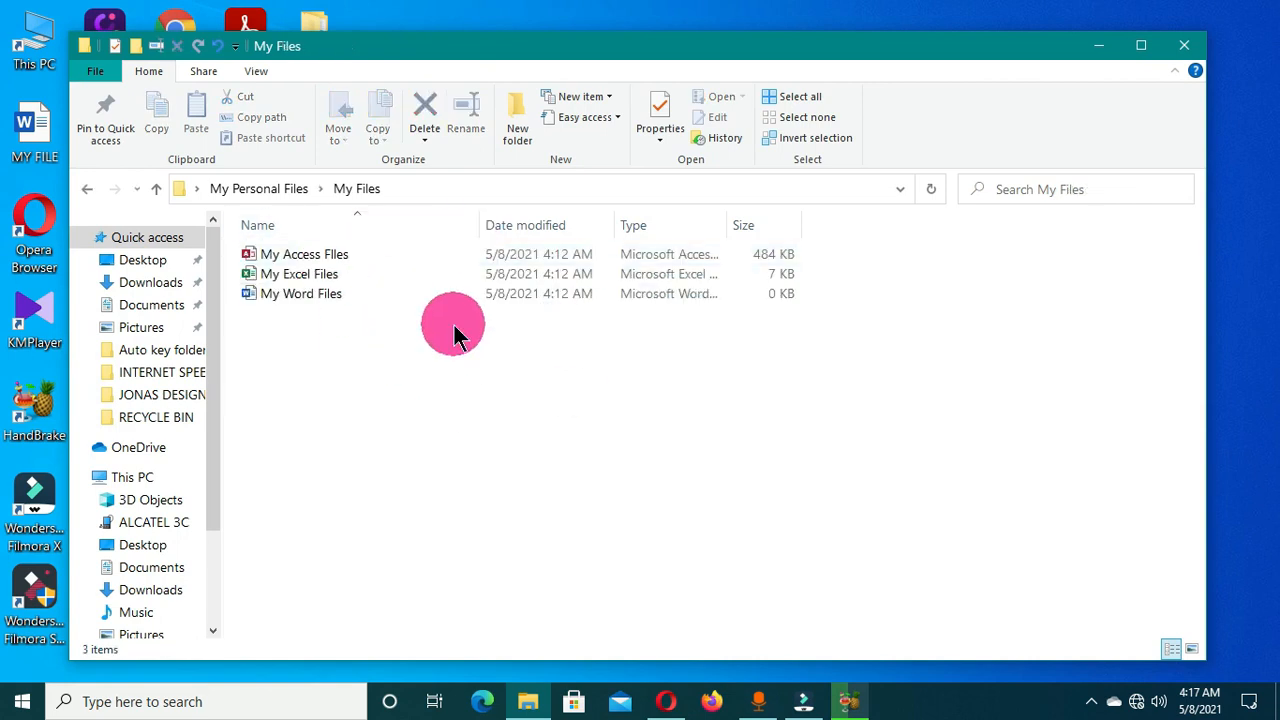
{"action": "left_click", "coordinate": [87, 188]}
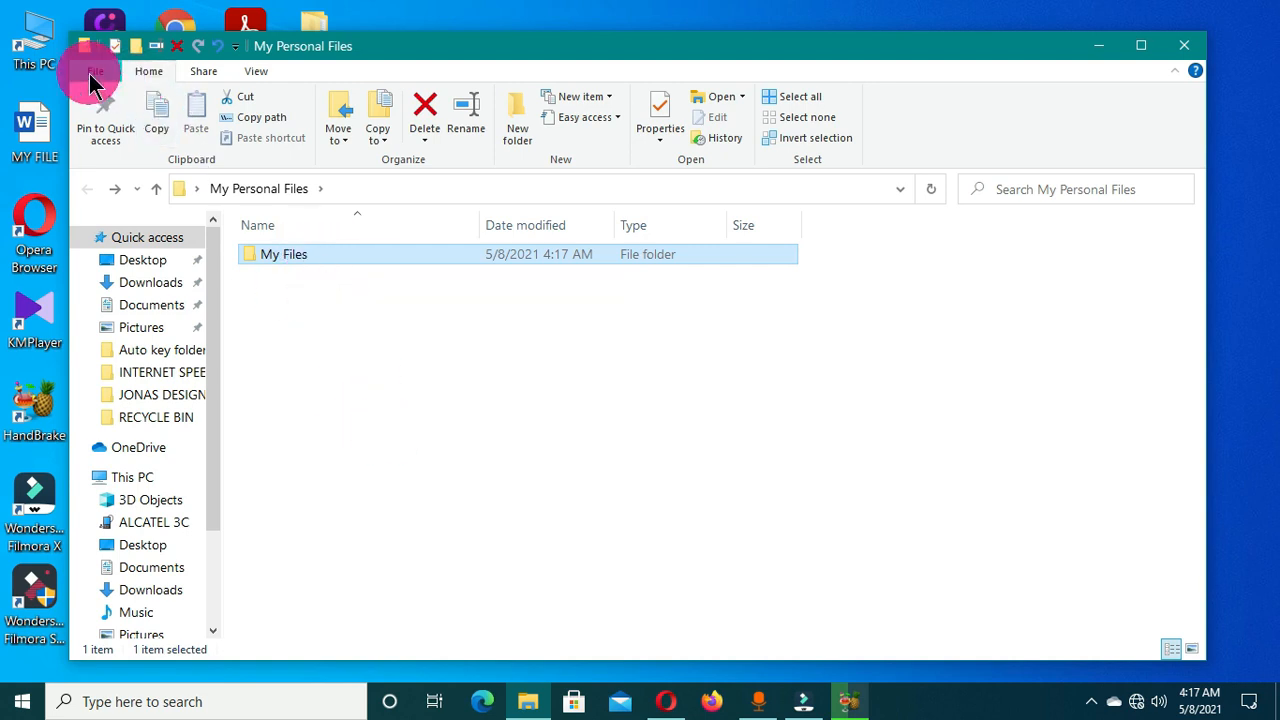
Zip the My Files folder via the Share tab and select the new archive.
{"action": "left_click", "coordinate": [205, 72]}
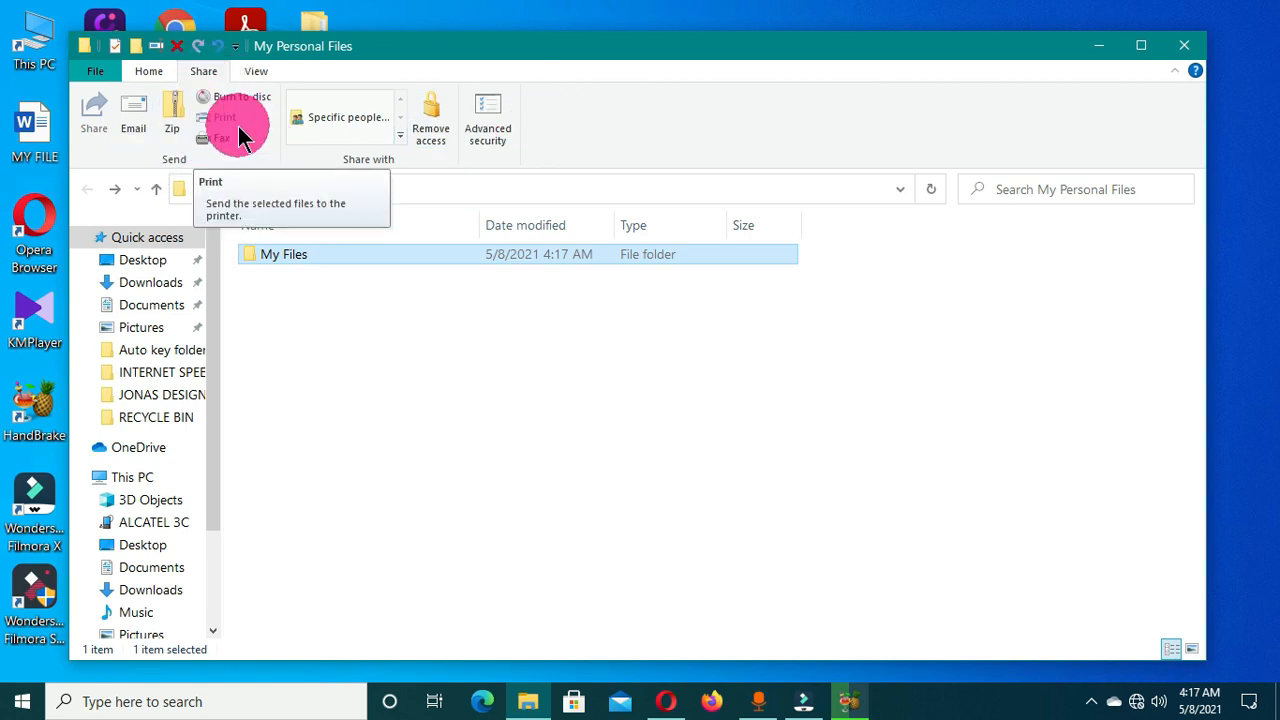
{"action": "left_click", "coordinate": [174, 118]}
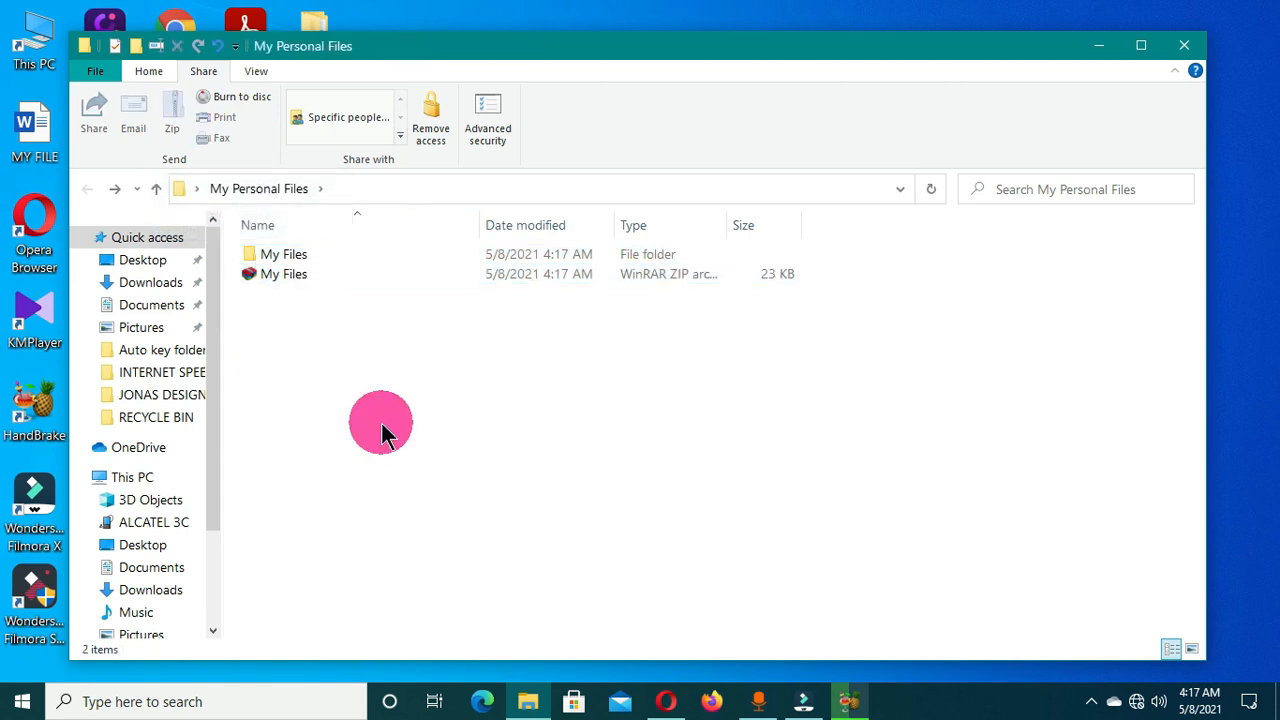
{"action": "left_click", "coordinate": [320, 285]}
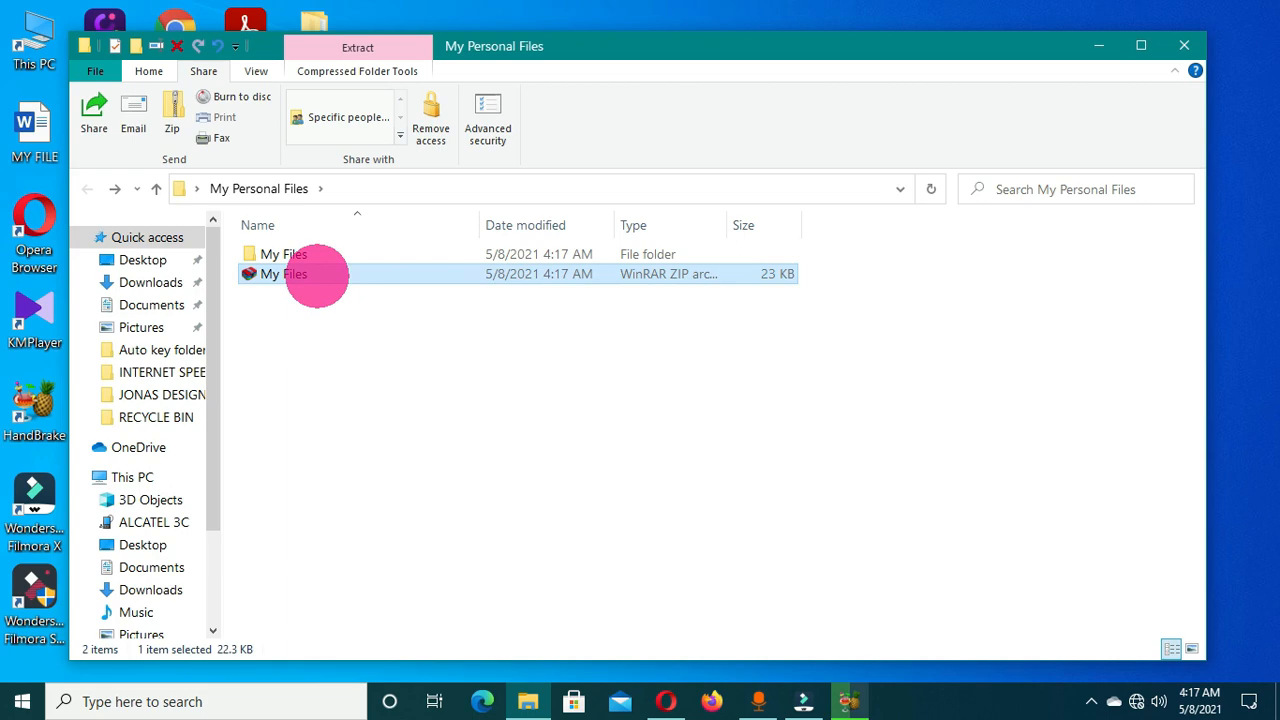
Open the My Files zip archive in WinRAR.
{"action": "double_click", "coordinate": [316, 274]}
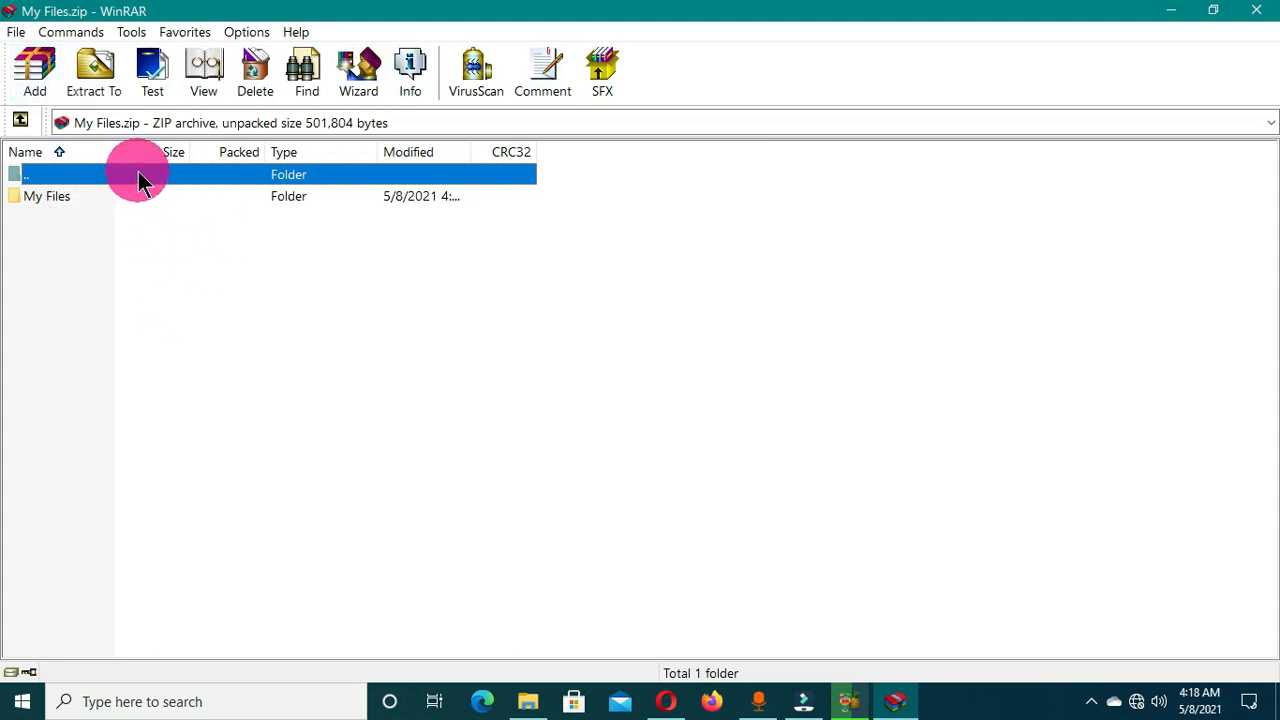
Add the My Files folder to a new My Files.zip in My Personal Files.
{"action": "left_click", "coordinate": [35, 75]}
{"action": "left_click_drag", "start_coordinate": [598, 203], "coordinate": [310, 225]}
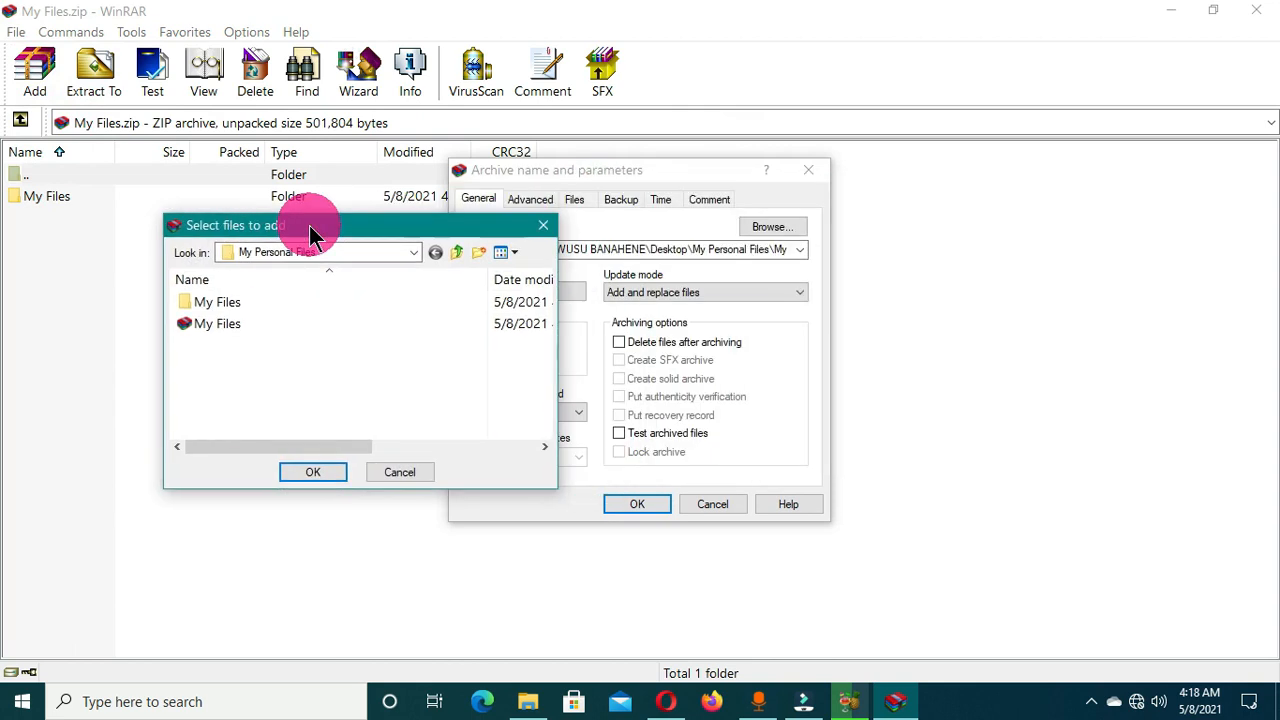
{"action": "left_click", "coordinate": [360, 316]}
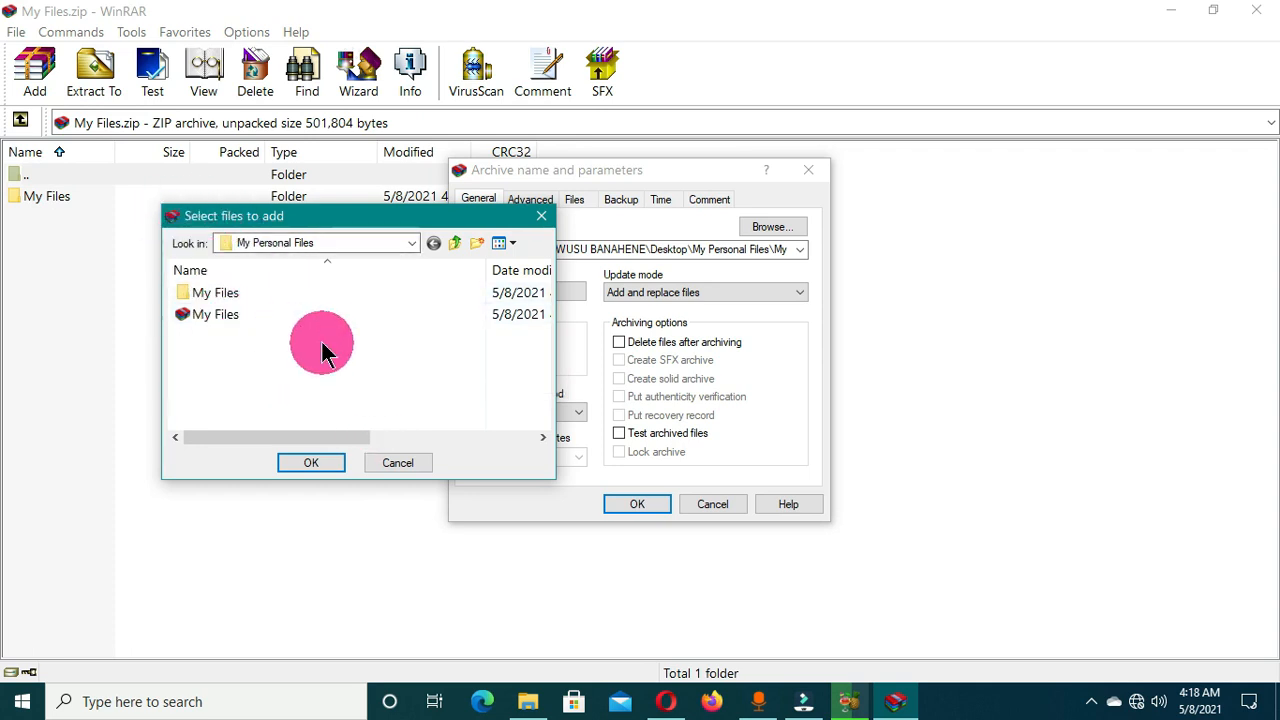
{"action": "left_click", "coordinate": [229, 295]}
{"action": "left_click", "coordinate": [318, 460]}
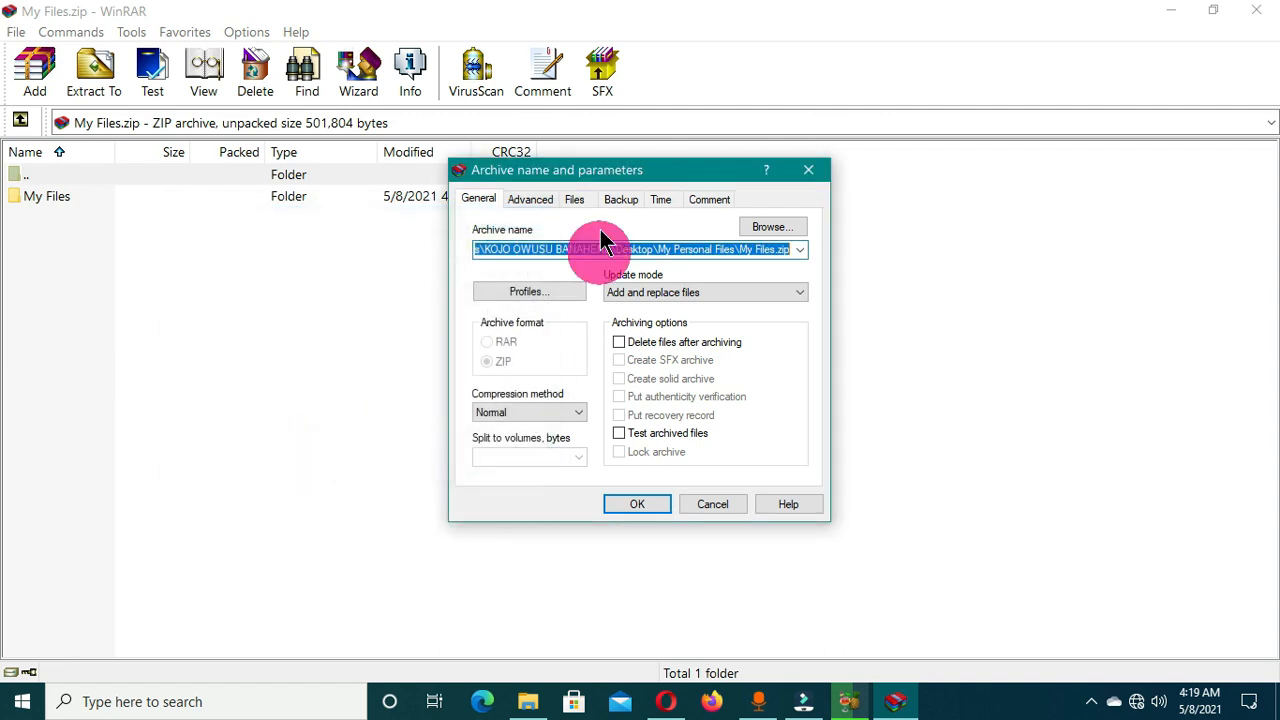
{"action": "left_click_drag", "start_coordinate": [634, 177], "coordinate": [424, 179]}
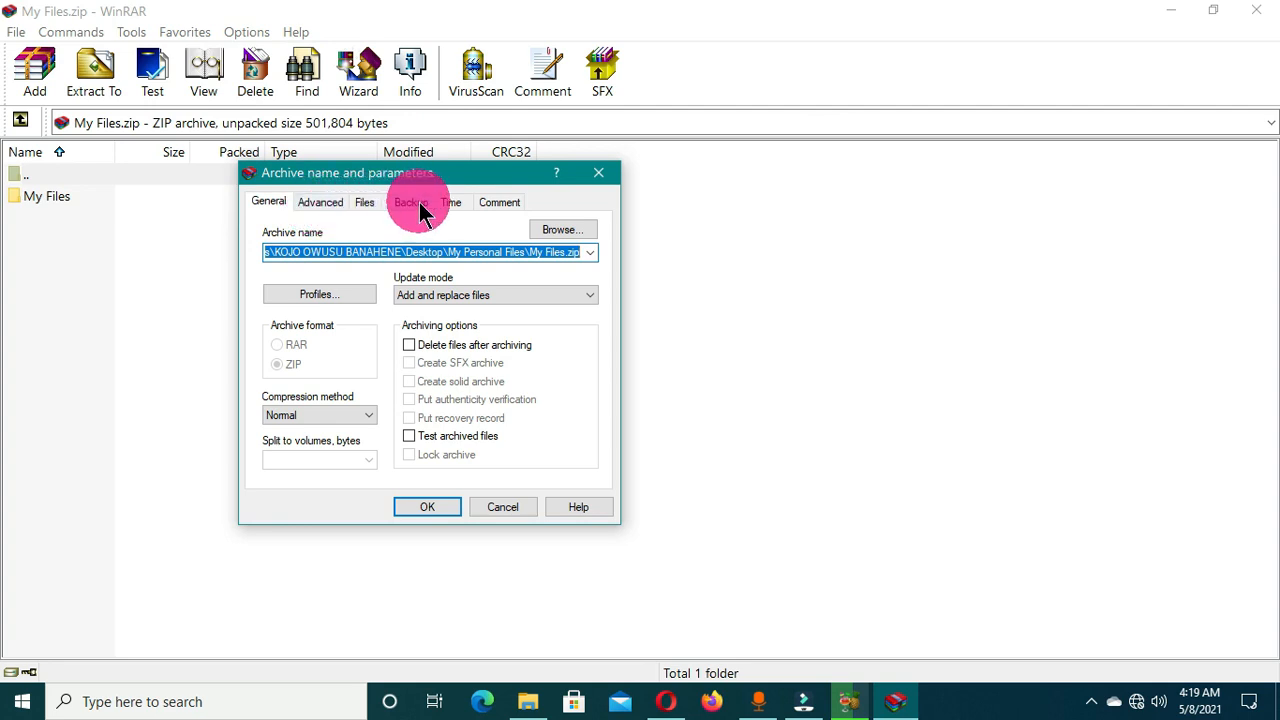
Set an archive password on My Files.zip in the Advanced tab and create the archive.
{"action": "left_click", "coordinate": [321, 203]}
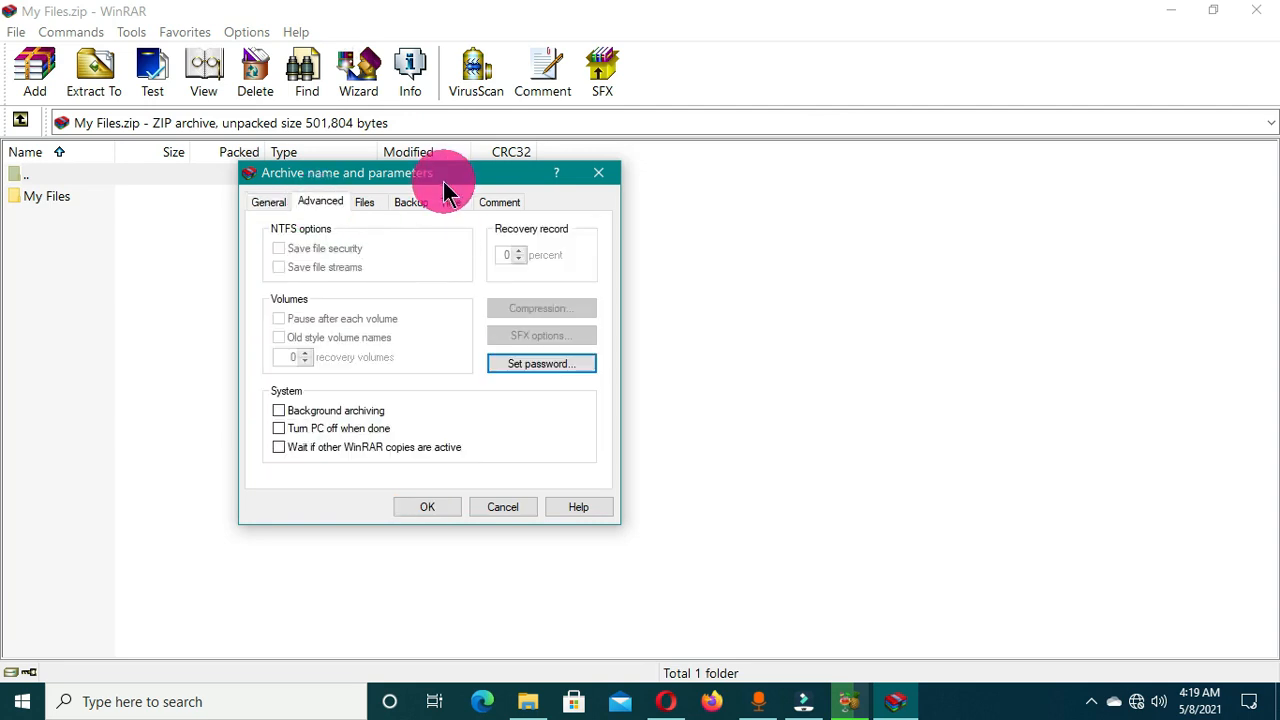
{"action": "left_click_drag", "start_coordinate": [443, 181], "coordinate": [381, 161]}
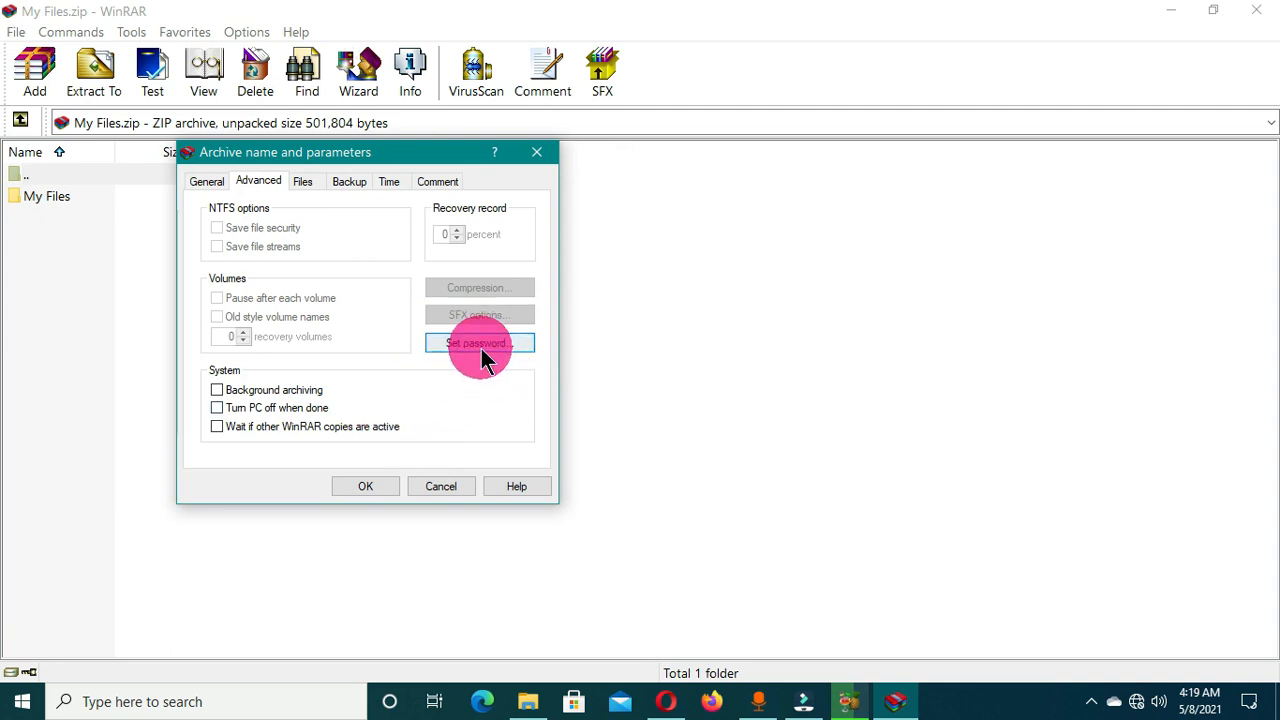
{"action": "left_click", "coordinate": [480, 345]}
{"action": "left_click_drag", "start_coordinate": [363, 231], "coordinate": [429, 222]}
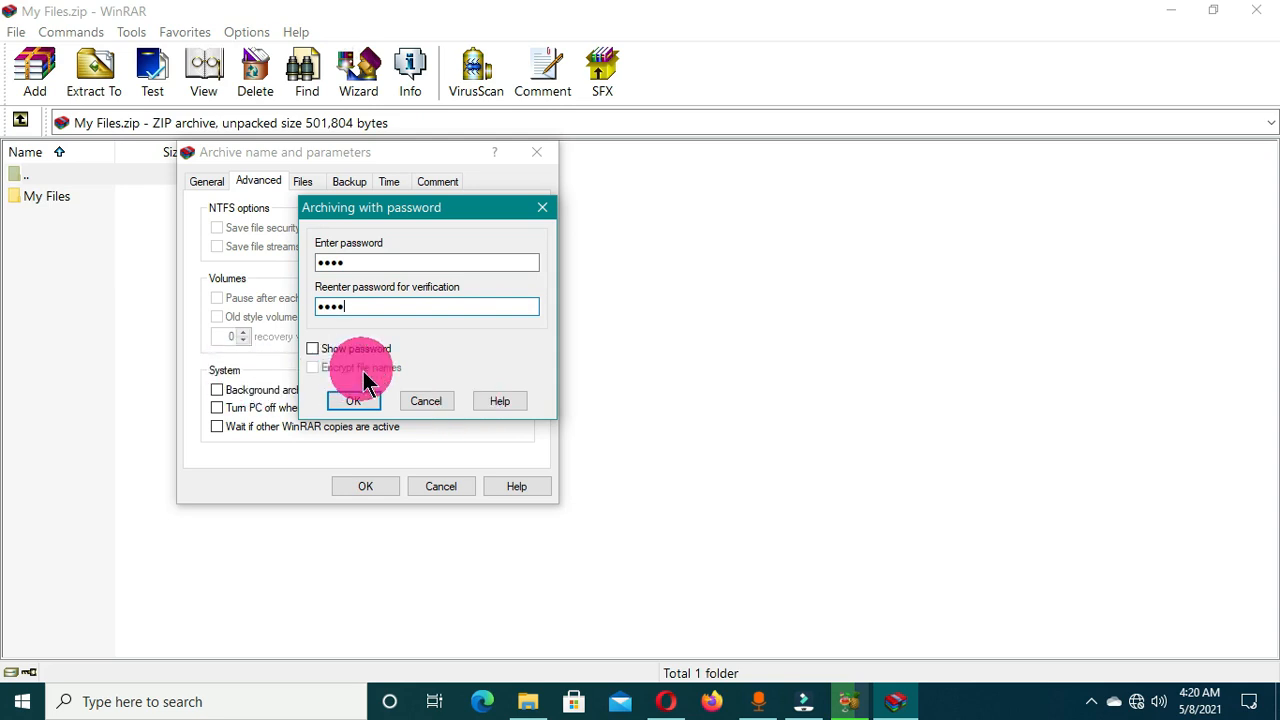
{"action": "left_click", "coordinate": [356, 404]}
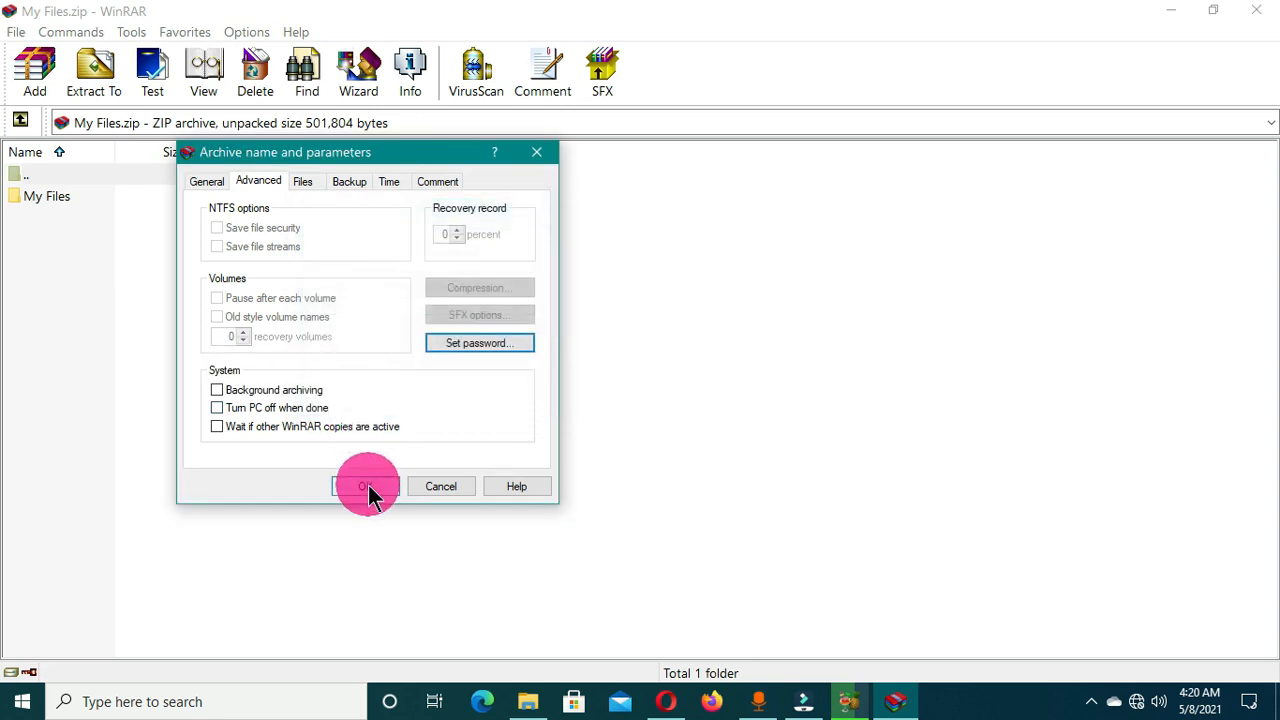
{"action": "left_click", "coordinate": [365, 486]}
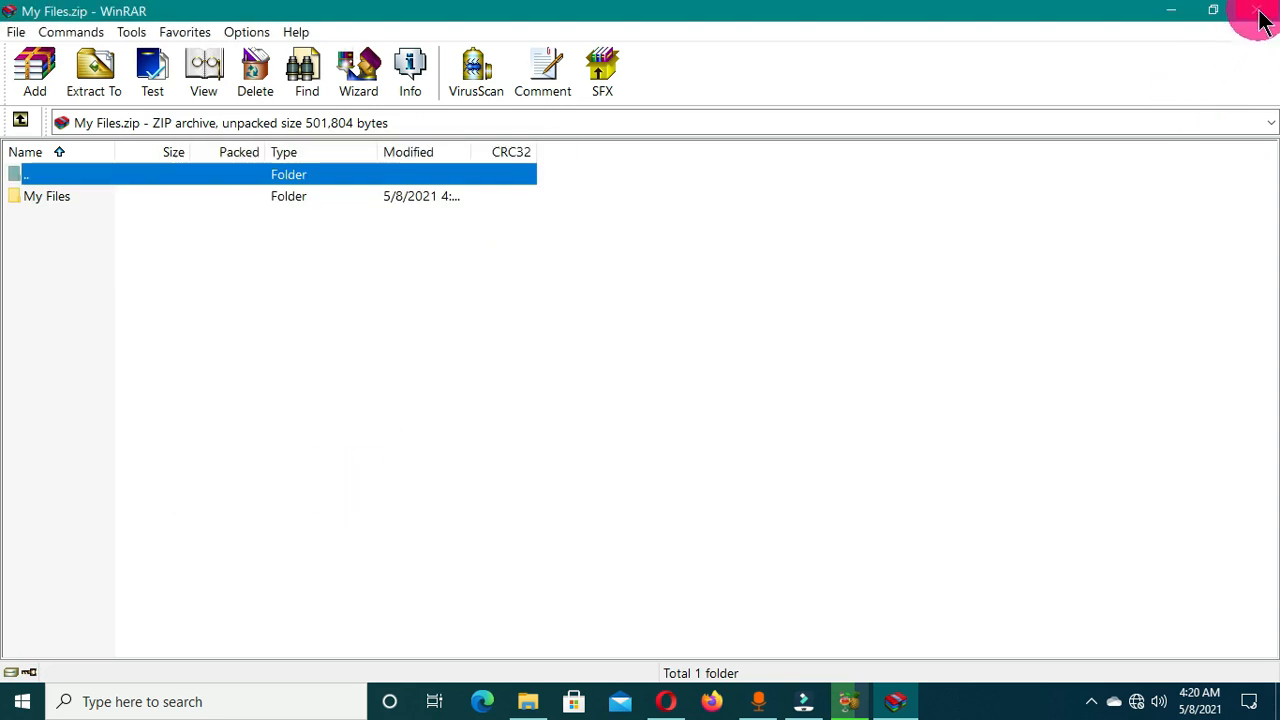
Close WinRAR and the folder window, refresh the desktop, and reopen My Personal Files.
{"action": "left_click", "coordinate": [1256, 10]}
{"action": "left_click", "coordinate": [1197, 55]}
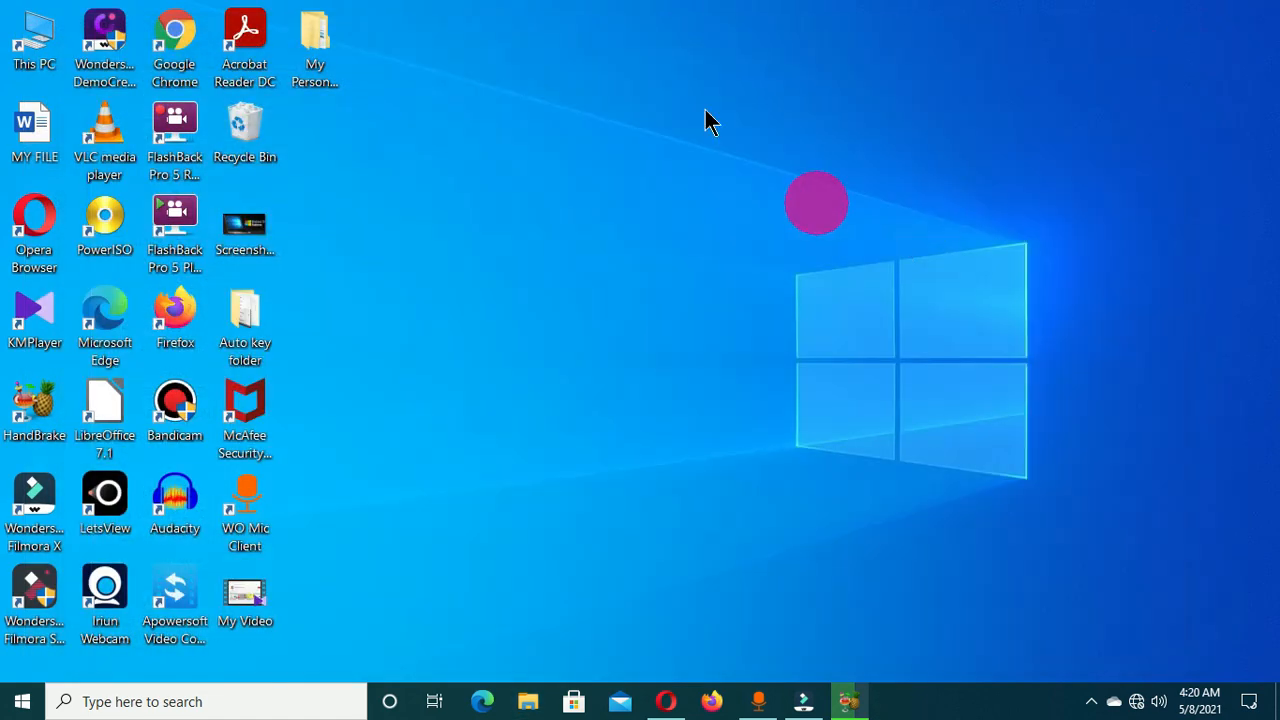
{"action": "right_click", "coordinate": [666, 82]}
{"action": "left_click", "coordinate": [728, 141]}
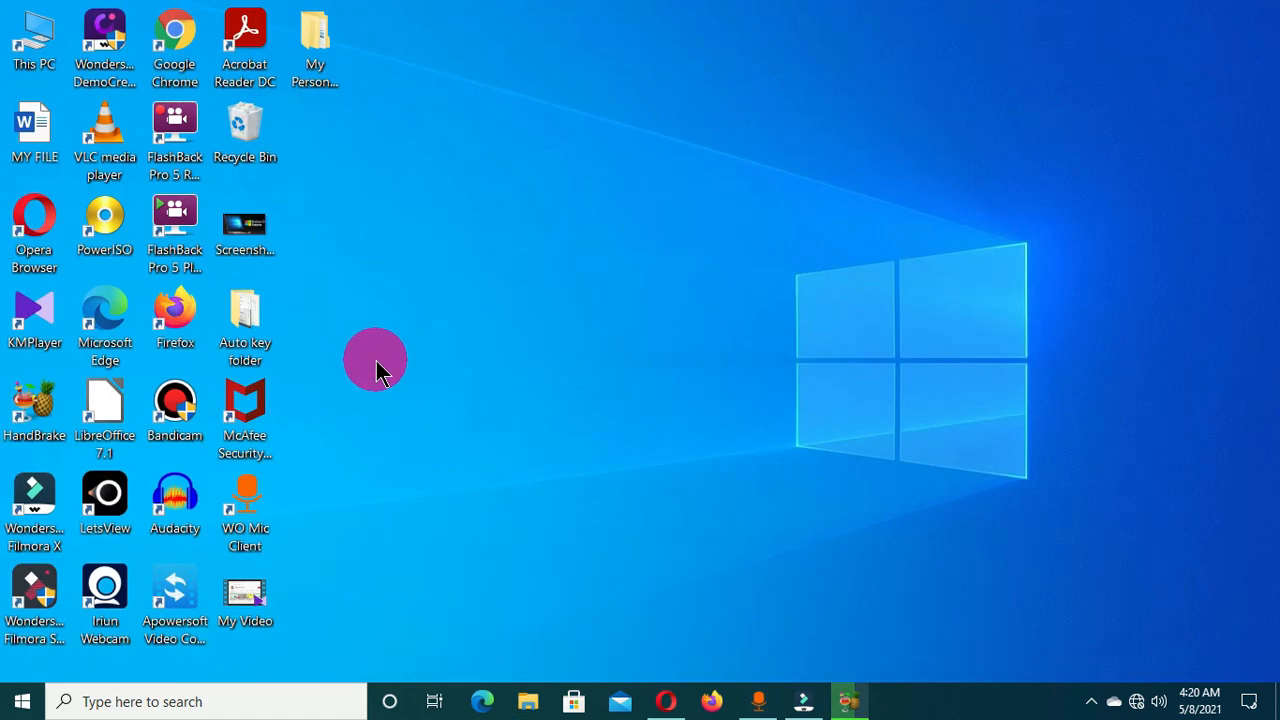
{"action": "left_click", "coordinate": [321, 46]}
{"action": "double_click", "coordinate": [321, 46]}
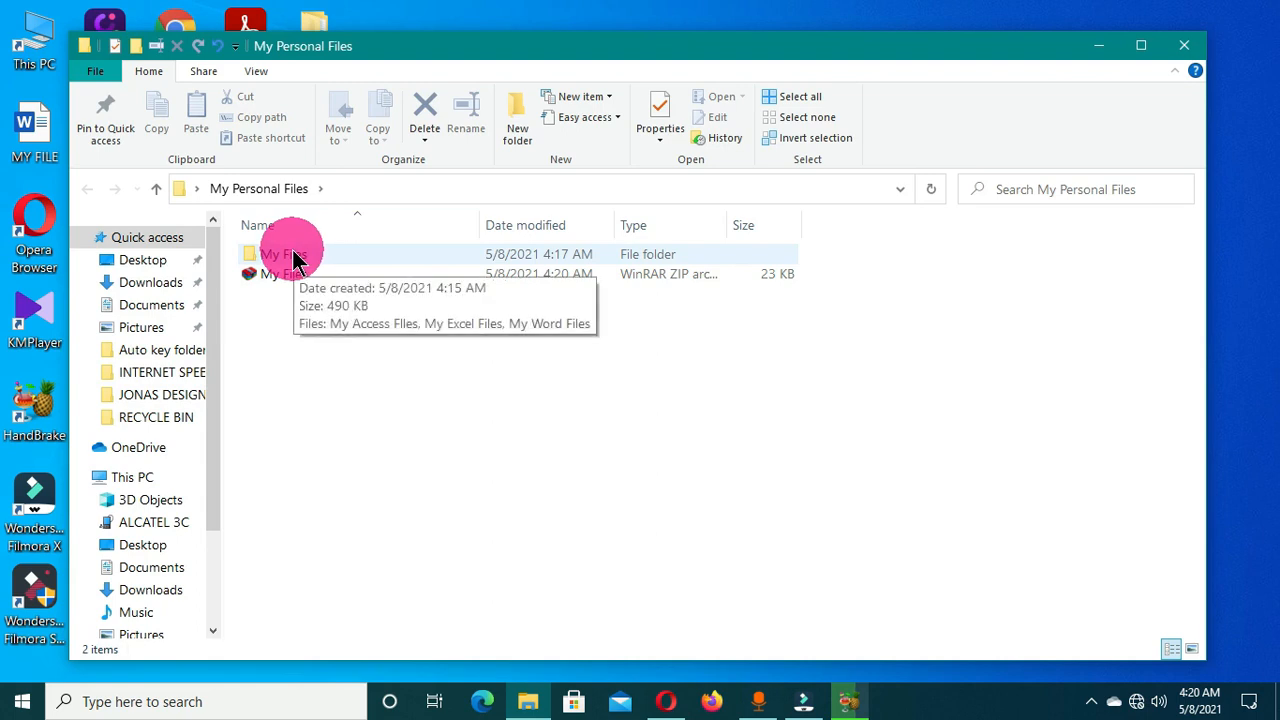
Delete the original unzipped My Files folder.
{"action": "left_click", "coordinate": [345, 257]}
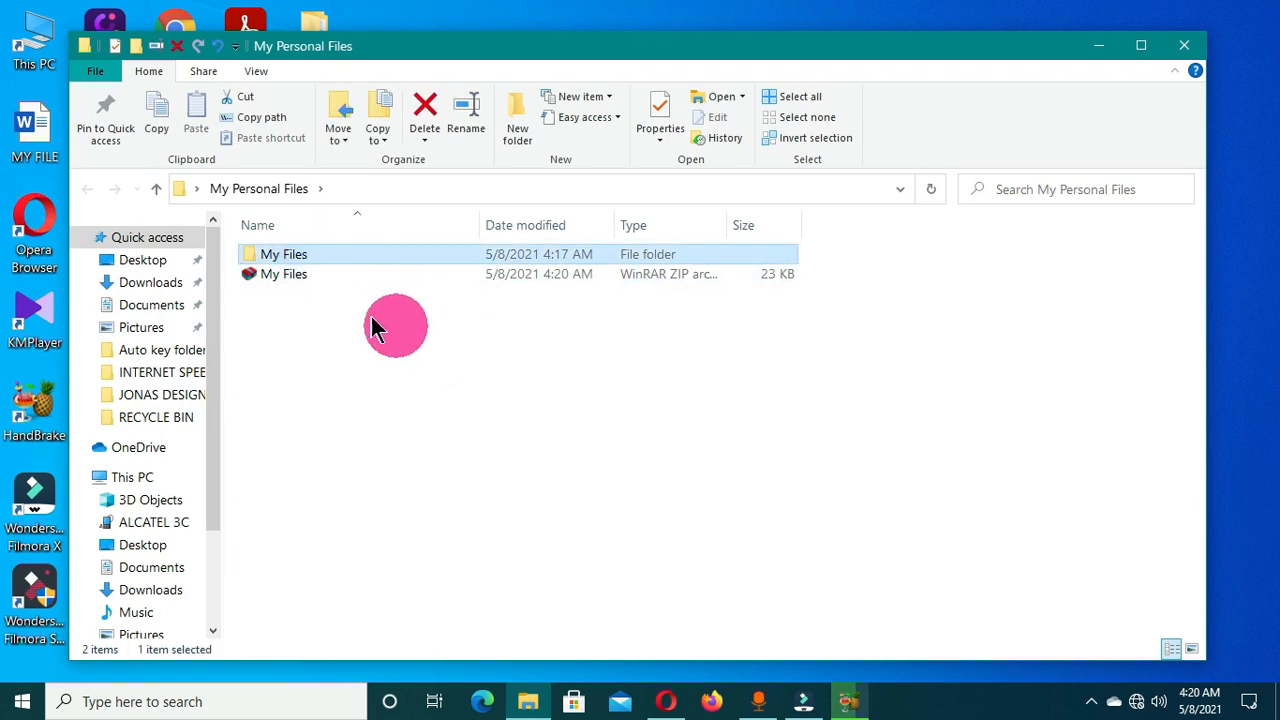
{"action": "left_click", "coordinate": [425, 115]}
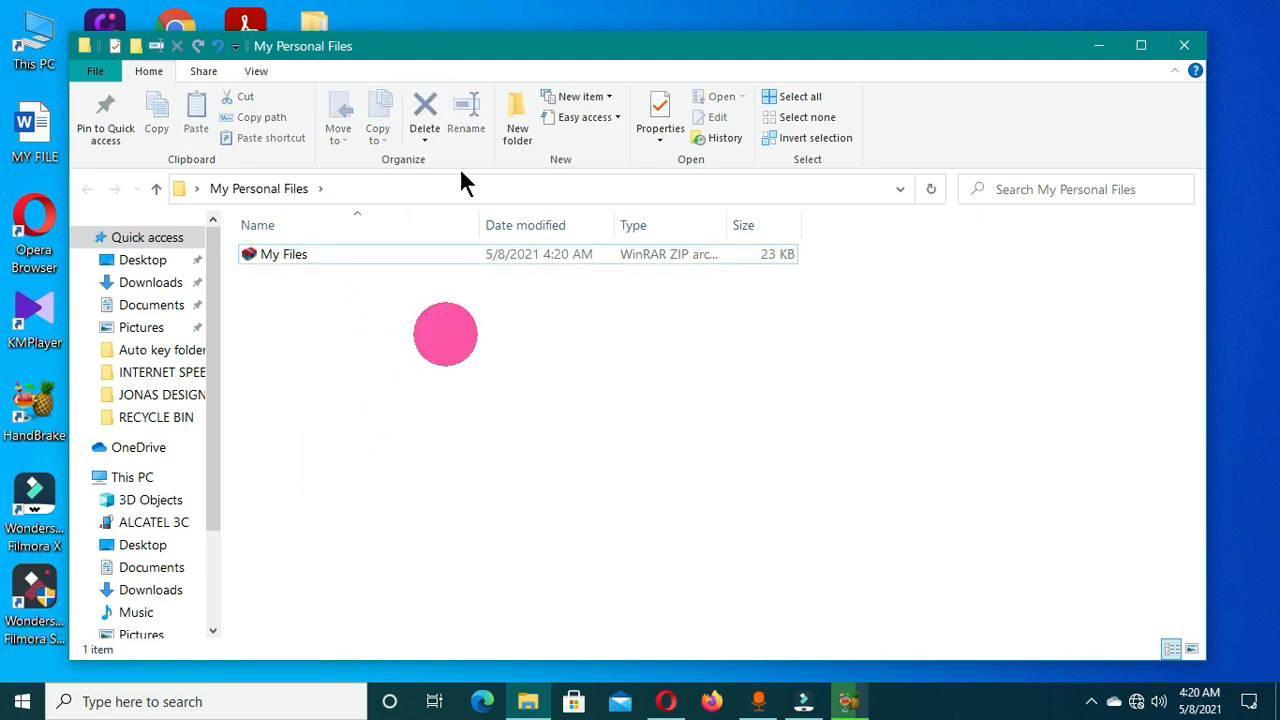
{"action": "left_click_drag", "start_coordinate": [426, 51], "coordinate": [402, 47]}
Open the remaining My Files zip archive in WinRAR.
{"action": "left_click", "coordinate": [415, 262]}
{"action": "left_click", "coordinate": [445, 462]}
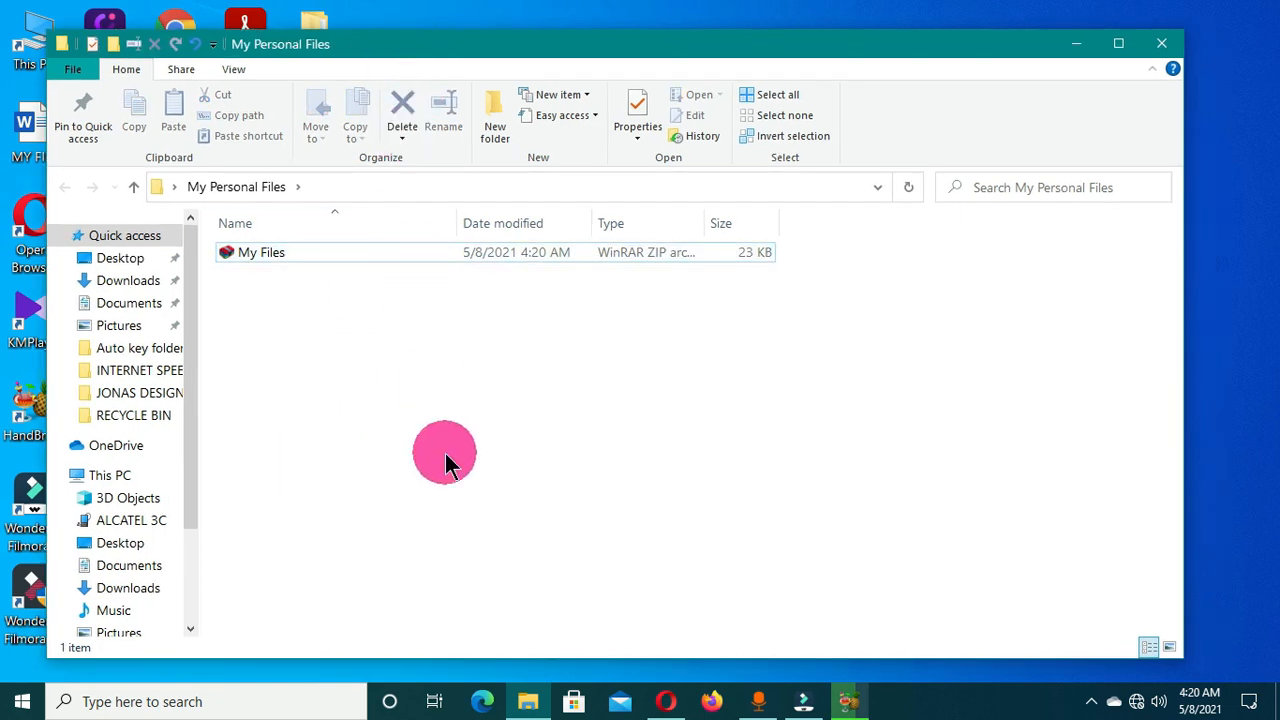
{"action": "left_click", "coordinate": [330, 256]}
{"action": "left_click", "coordinate": [428, 371]}
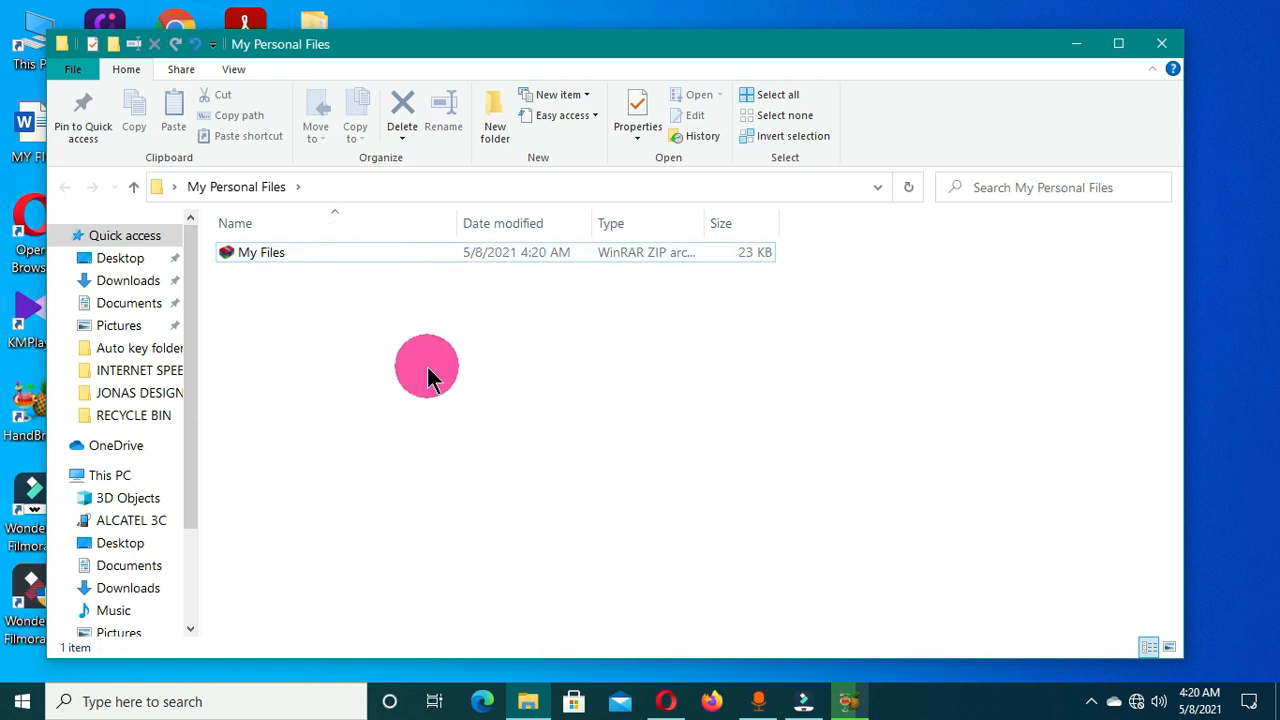
{"action": "left_click", "coordinate": [330, 254]}
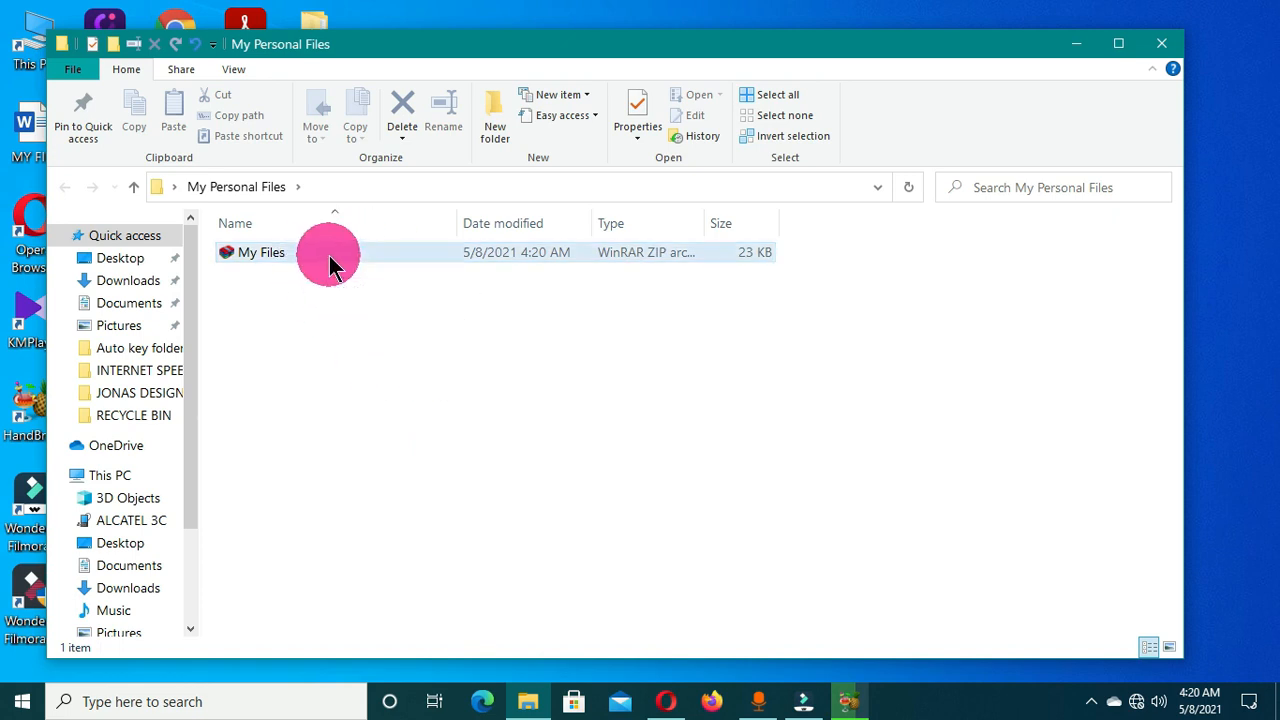
{"action": "left_click", "coordinate": [331, 262]}
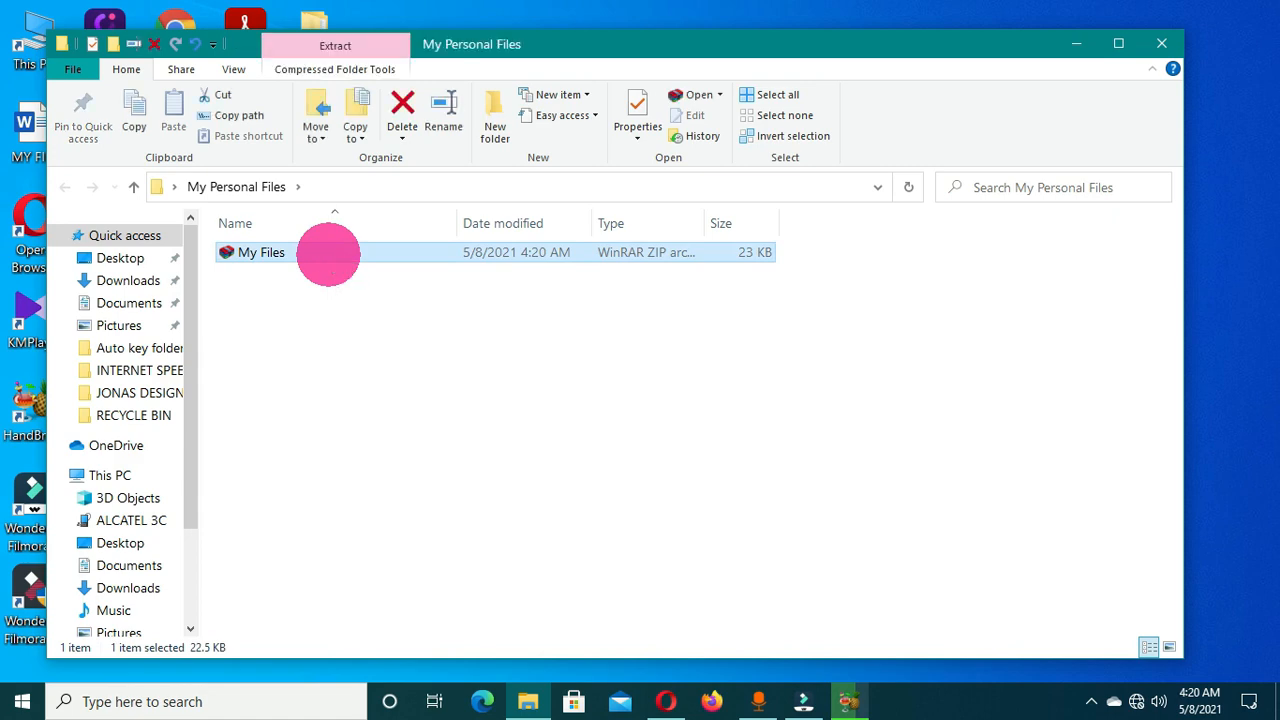
{"action": "double_click", "coordinate": [328, 254]}
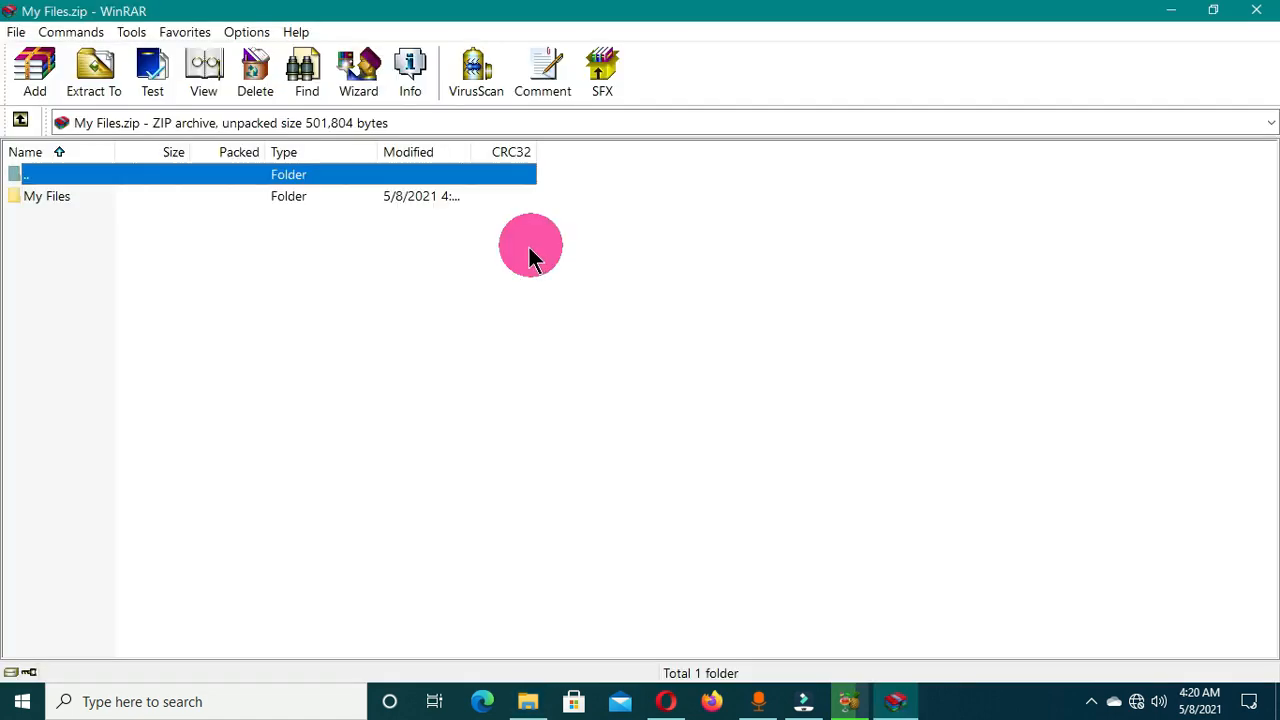
Open My Word Files.docx from the archive's My Files folder by entering its password, then close Word.
{"action": "double_click", "coordinate": [62, 204]}
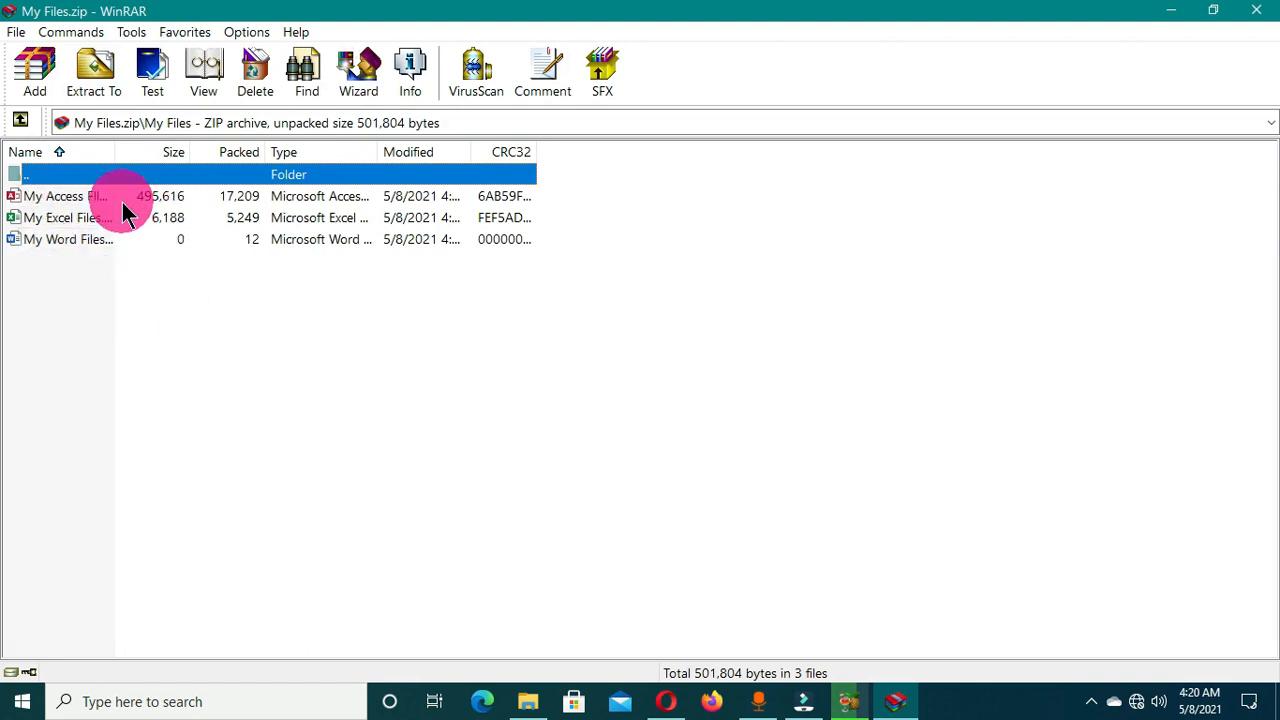
{"action": "double_click", "coordinate": [85, 245]}
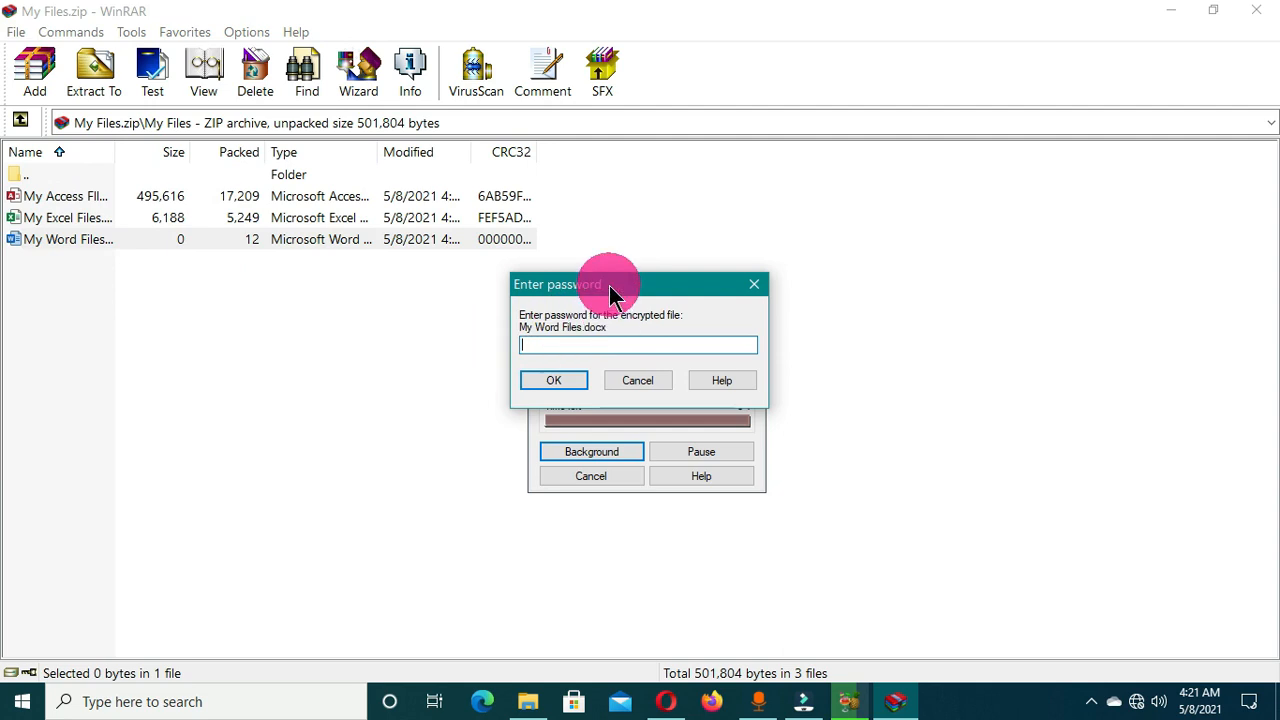
{"action": "left_click_drag", "start_coordinate": [610, 287], "coordinate": [345, 274]}
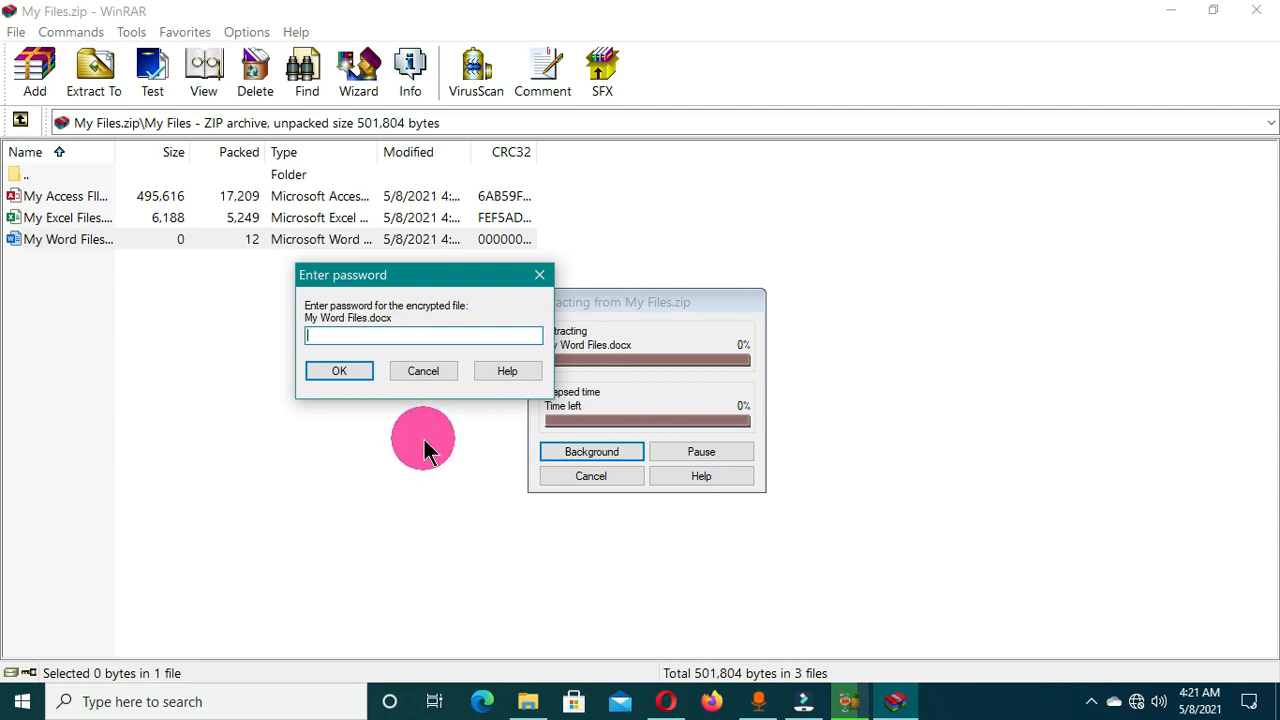
{"action": "type", "text": "1234"}
{"action": "left_click", "coordinate": [339, 371]}
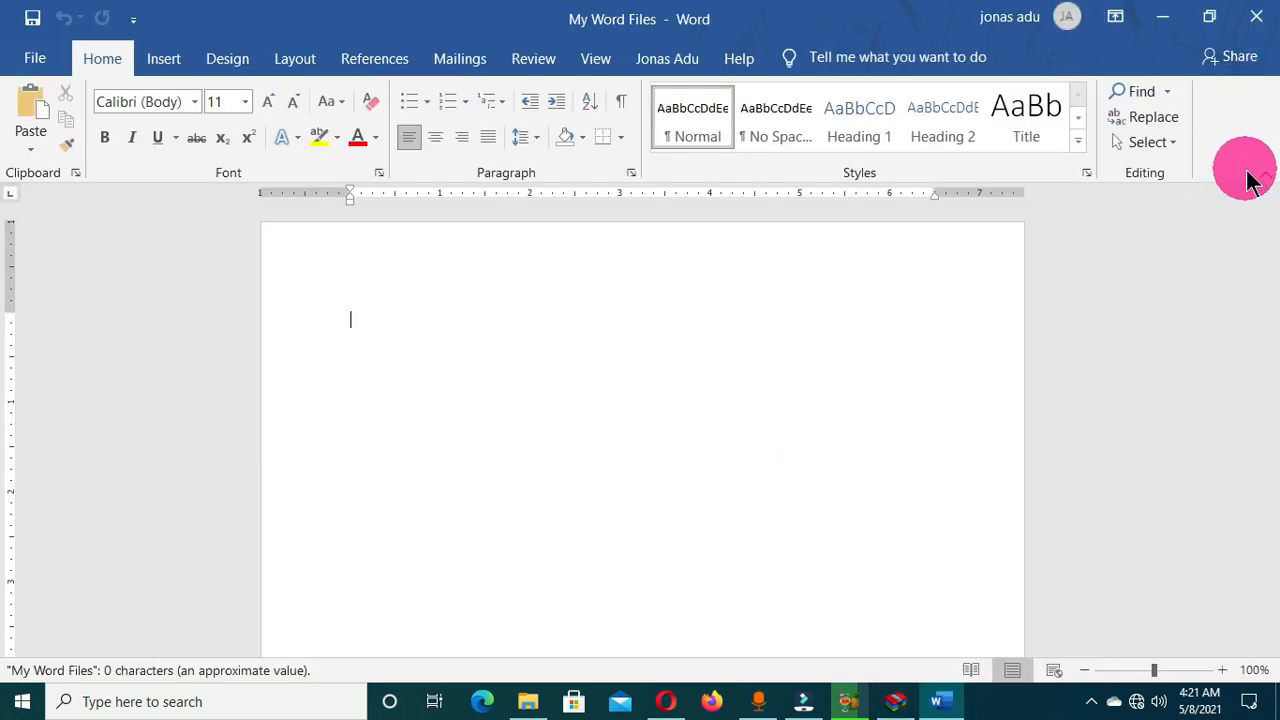
{"action": "left_click", "coordinate": [1262, 206]}
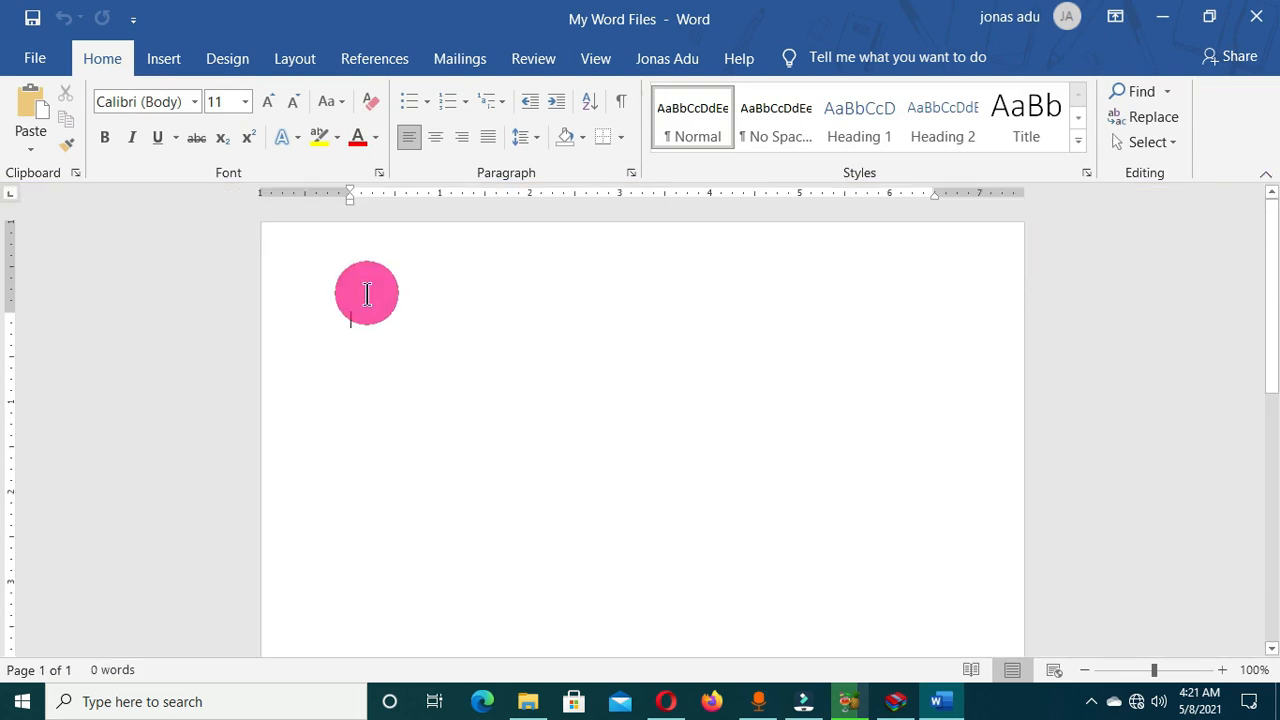
{"action": "left_click", "coordinate": [1257, 18]}
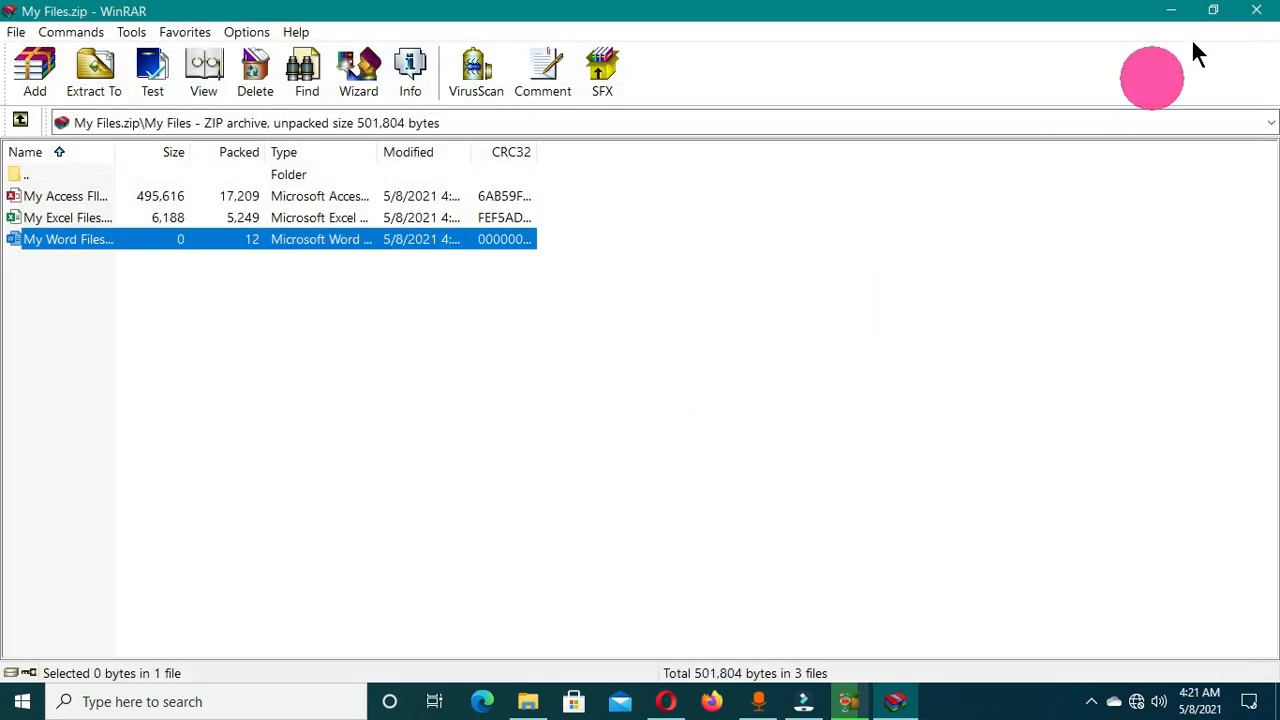